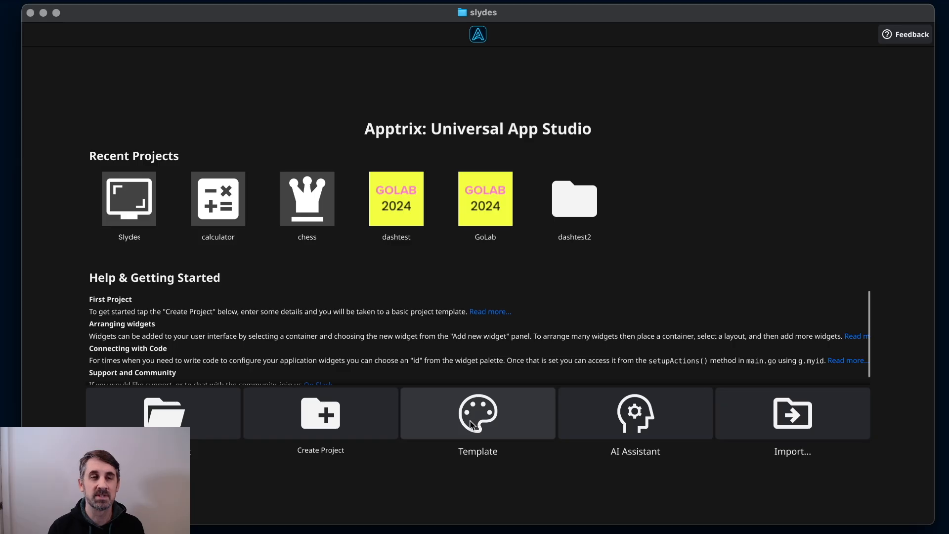
Open the Slydes project, then reposition and enlarge its main window preview on the canvas.
click(139, 193)
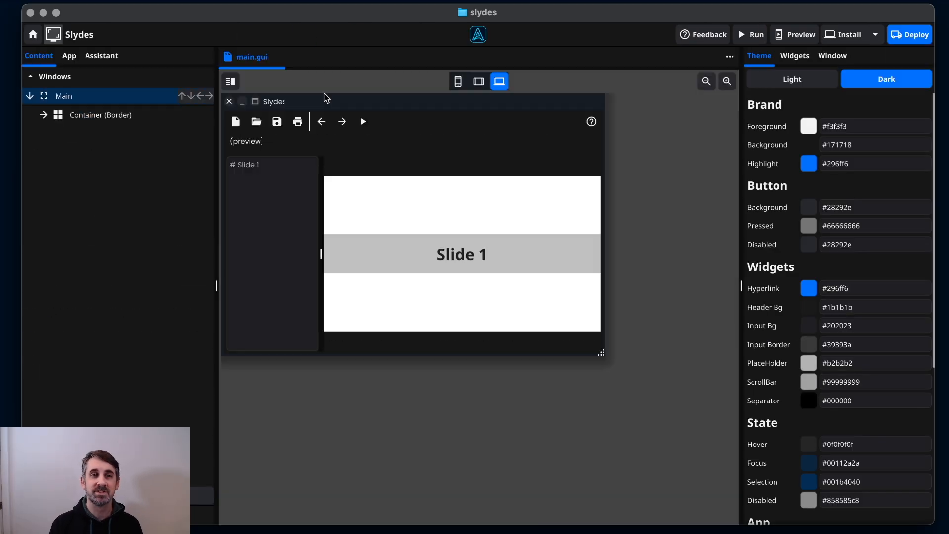
drag(366, 104, 380, 142)
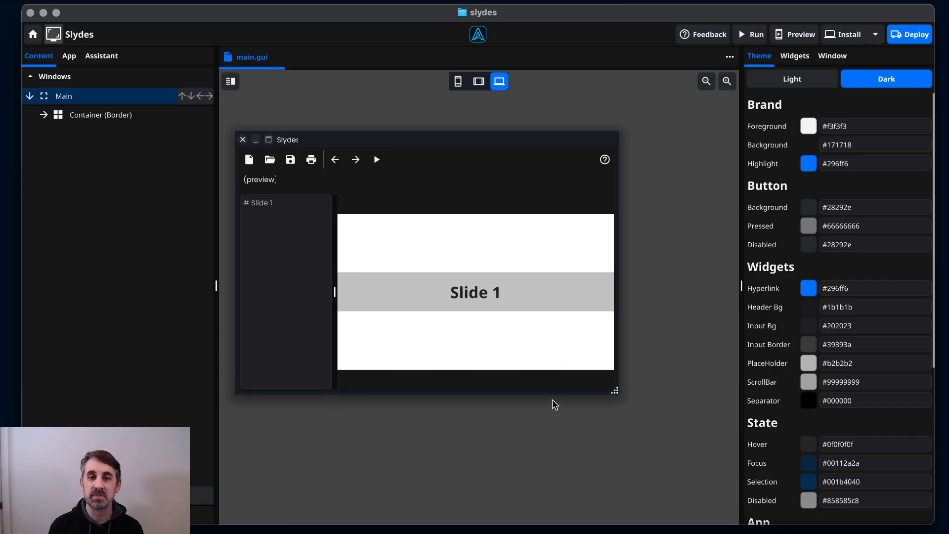
drag(616, 391, 692, 452)
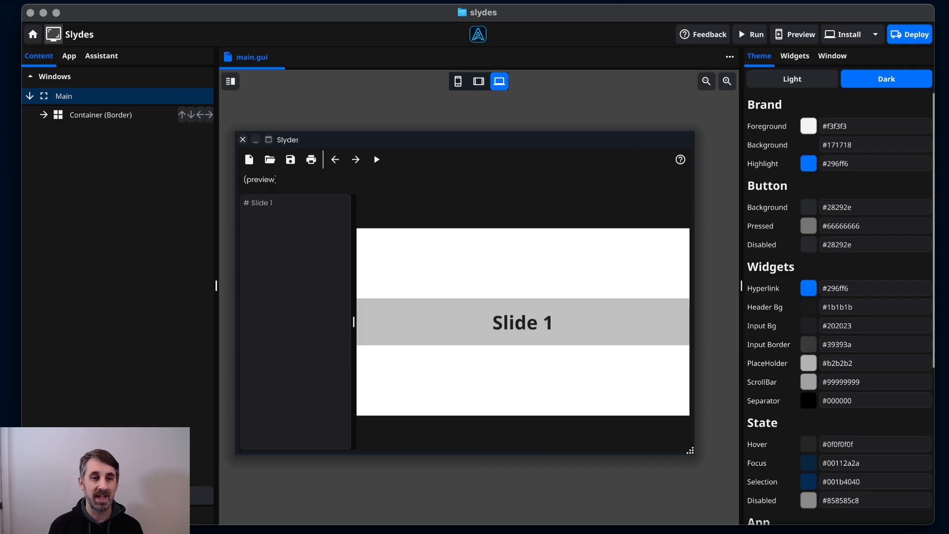
Add a new window named 'presenter' to the Slydes app.
click(148, 495)
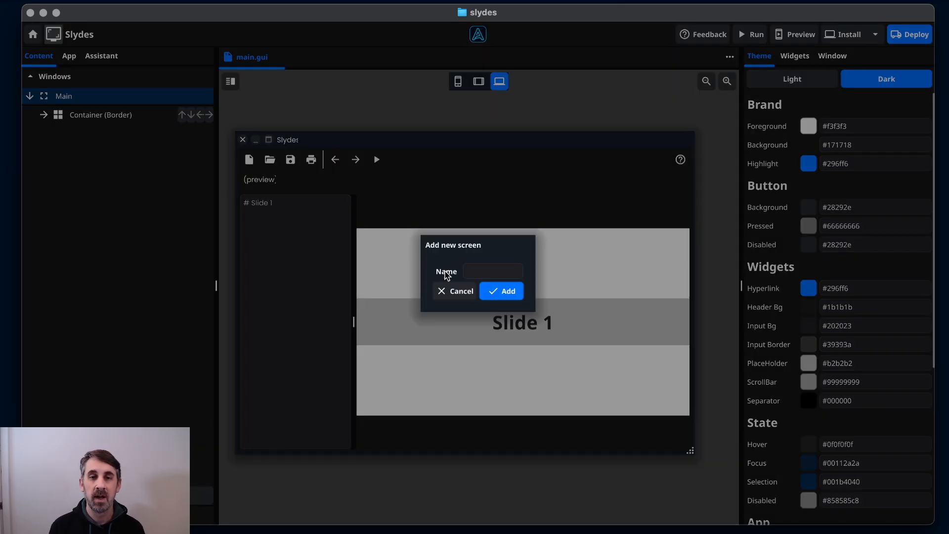
click(500, 270)
text(presenter)
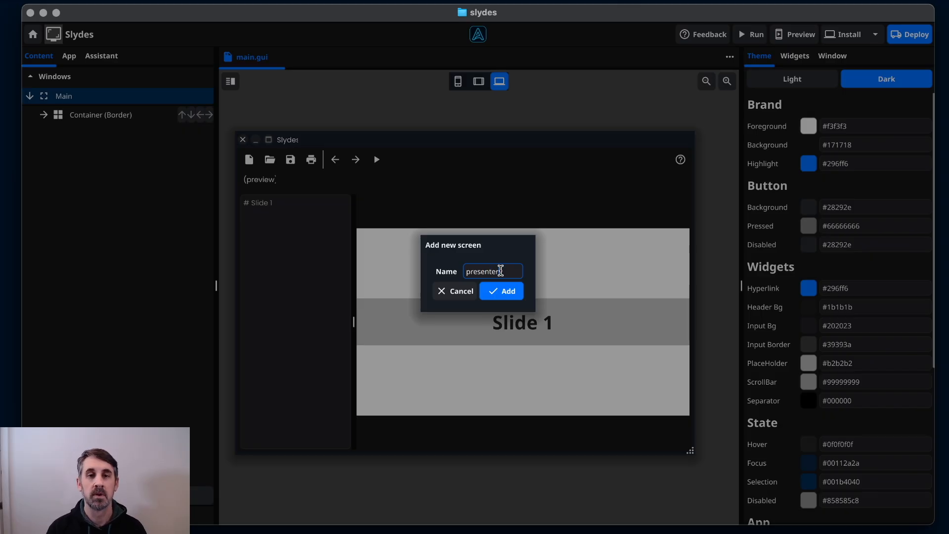
click(503, 290)
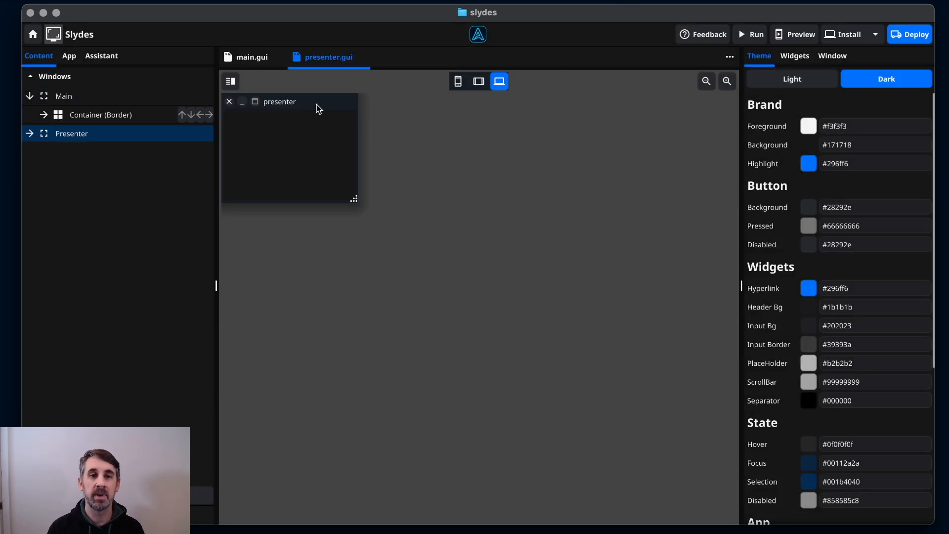
Move and enlarge the presenter window preview and give it a VBox base container.
drag(316, 105, 346, 129)
drag(384, 224, 699, 451)
click(516, 244)
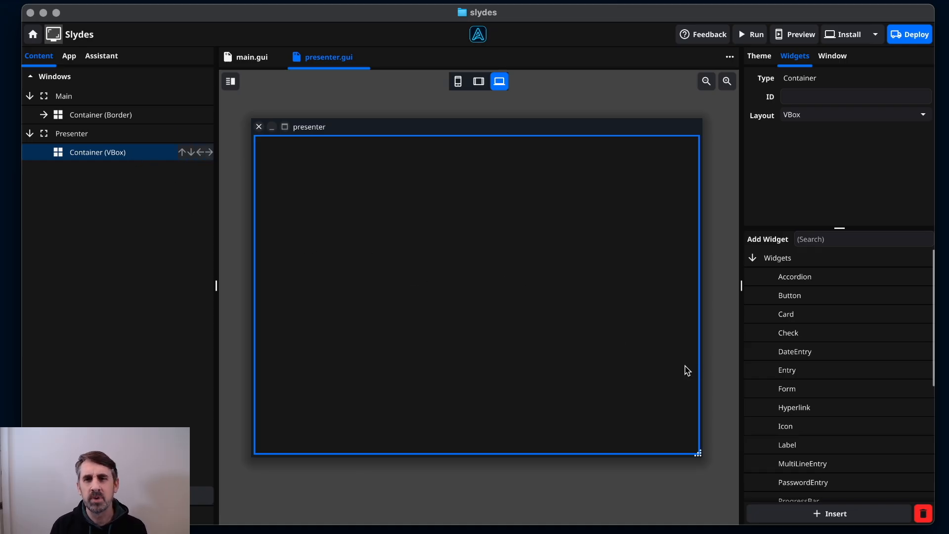
Drag a Split from the Containers widgets into the presenter window.
scroll(790, 429, down, 5)
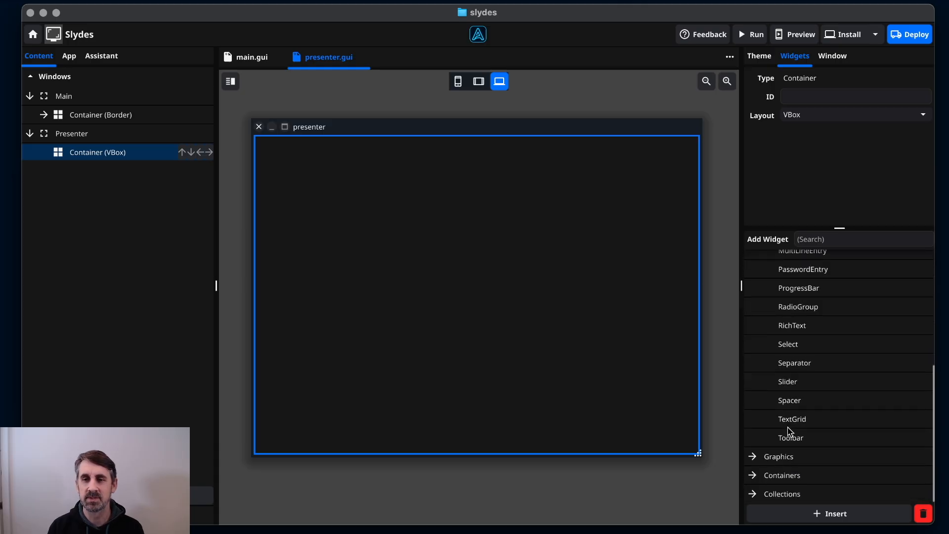
click(753, 476)
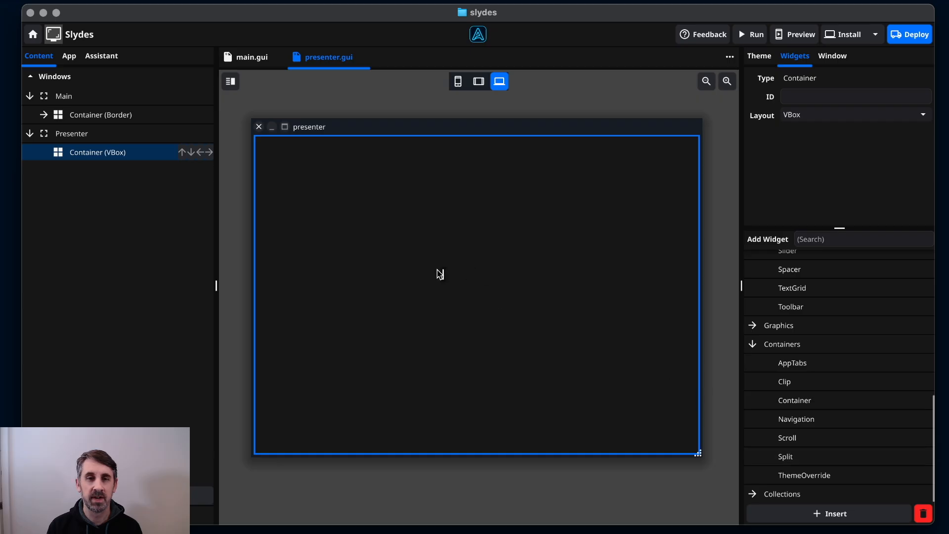
drag(440, 275, 440, 275)
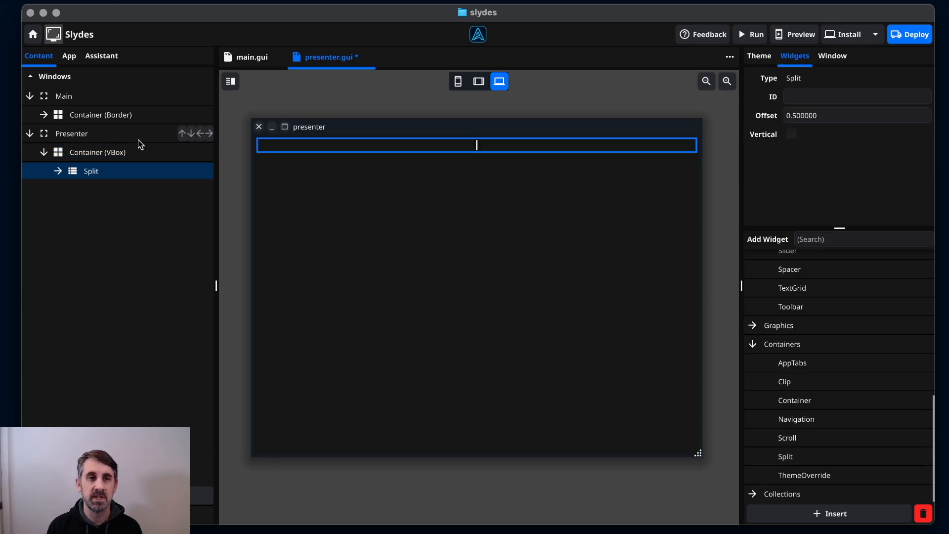
Change the outer container's layout from VBox to Stack.
click(99, 153)
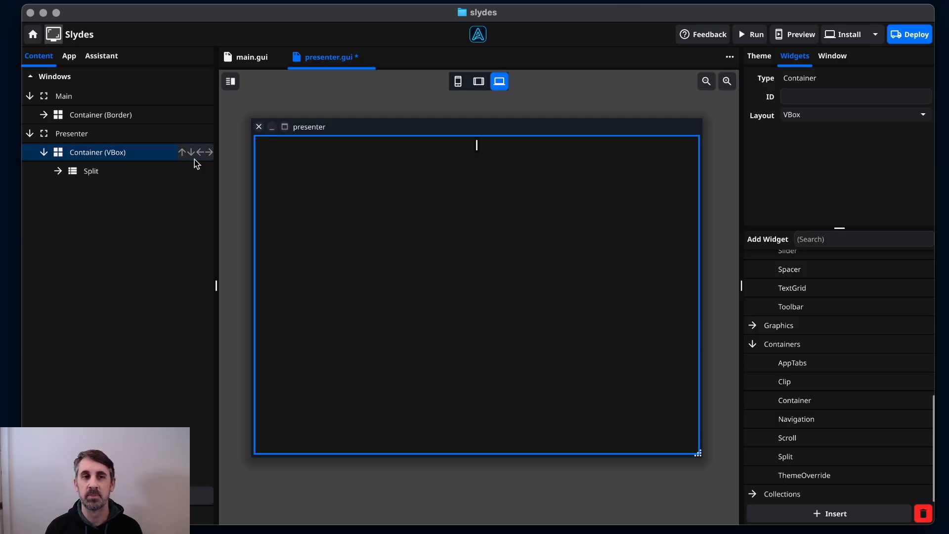
click(798, 118)
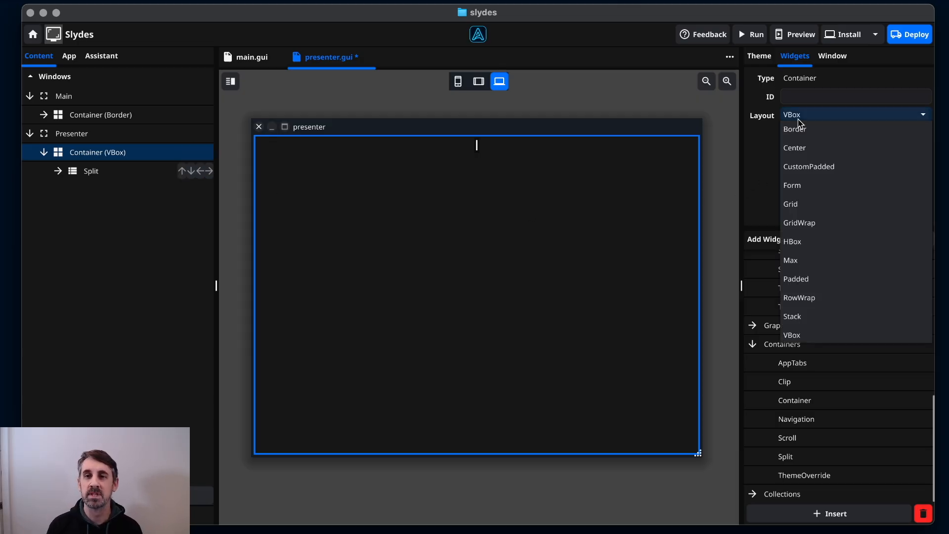
click(818, 316)
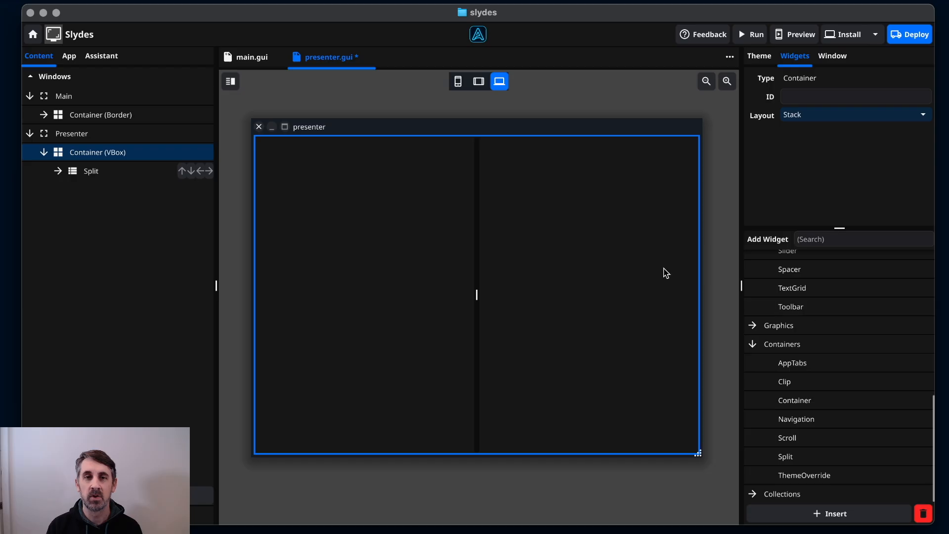
Insert an Image widget from Graphics into the split's left pane.
click(413, 261)
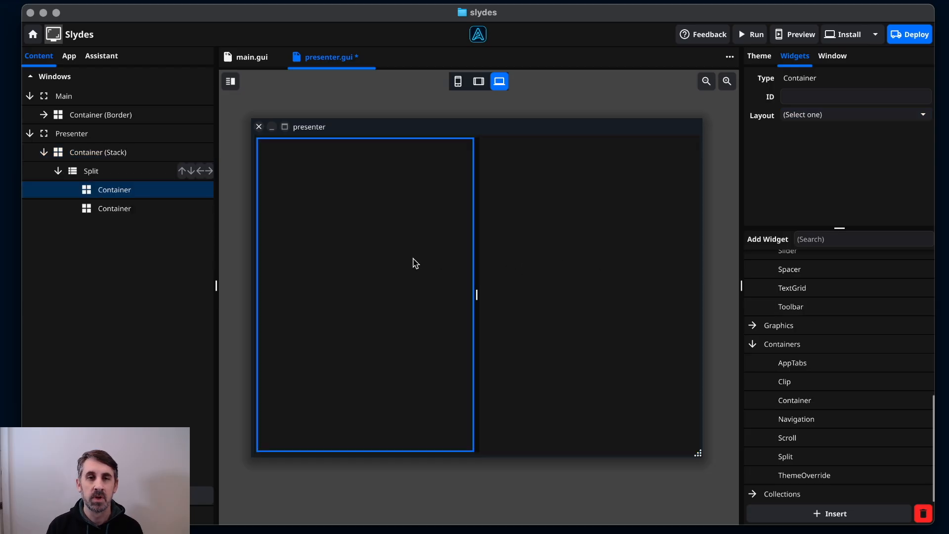
click(492, 304)
click(454, 300)
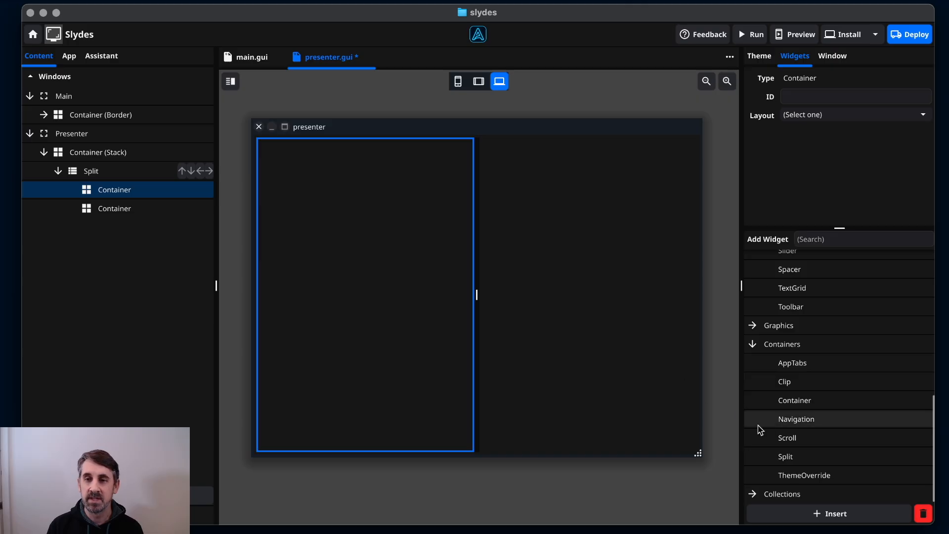
click(753, 326)
click(791, 382)
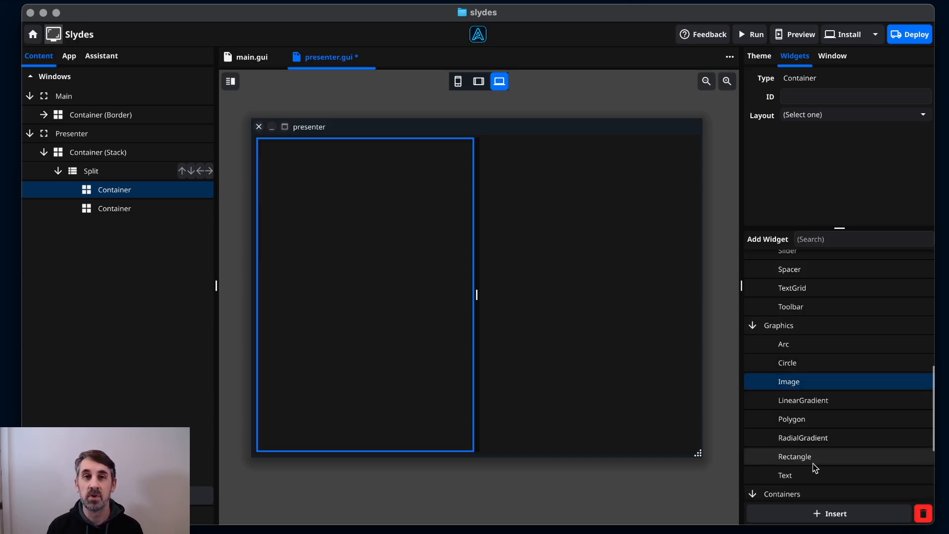
click(816, 514)
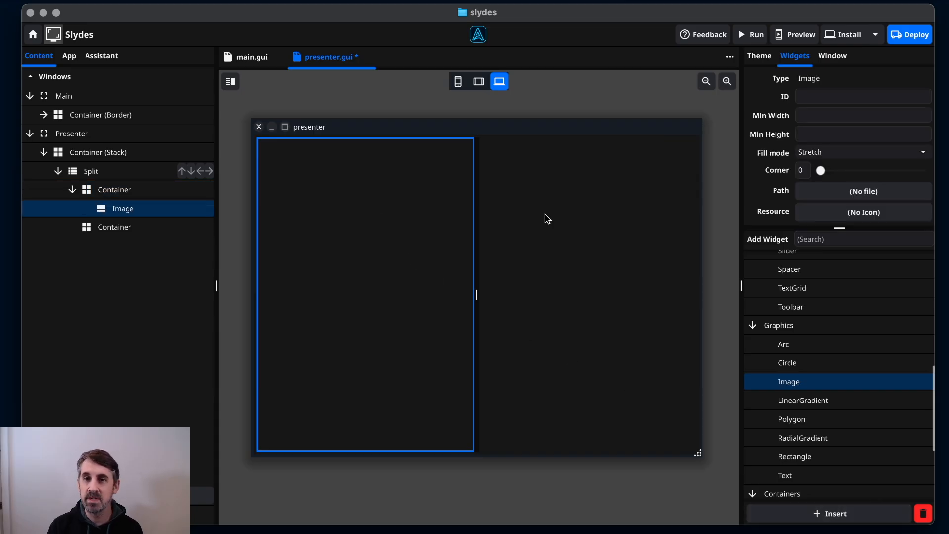
Load slide.png into the image and set its fill mode to Contain.
click(845, 191)
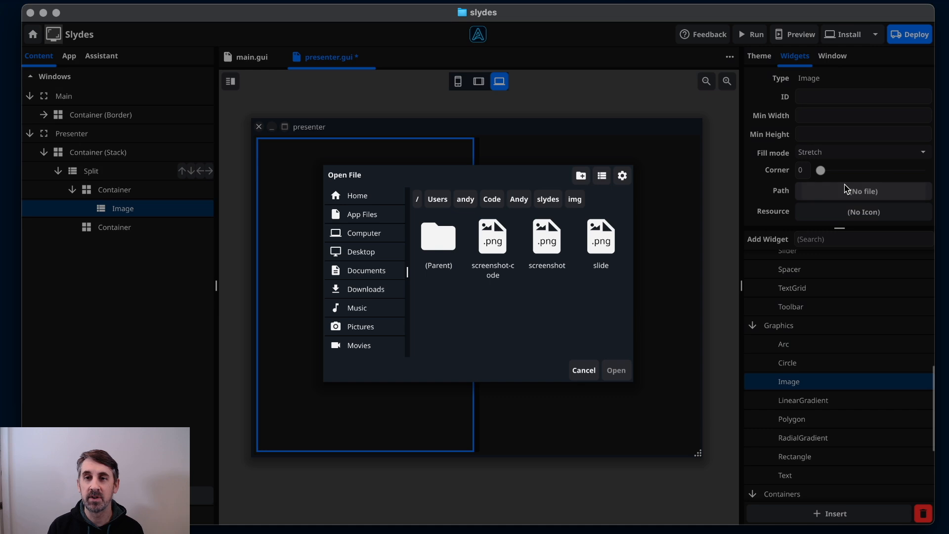
click(609, 250)
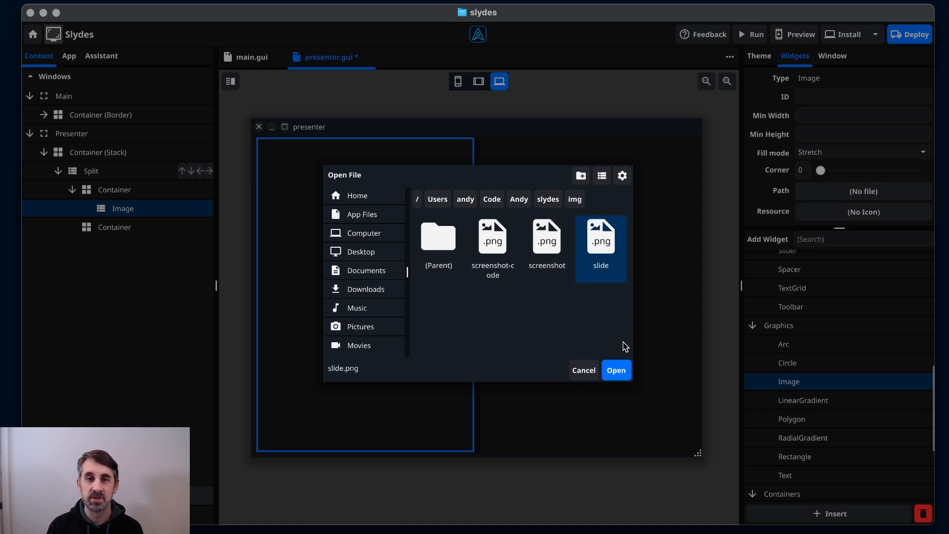
click(624, 374)
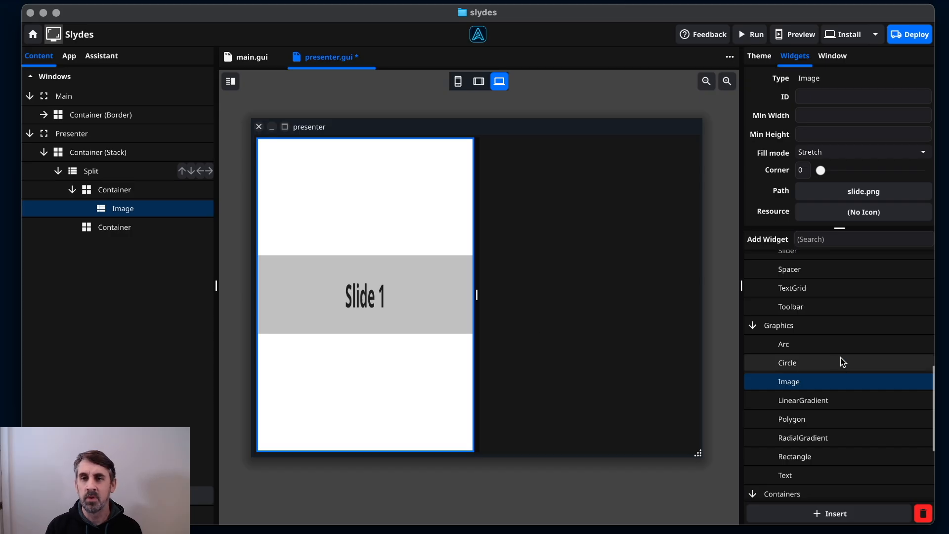
click(840, 156)
click(836, 187)
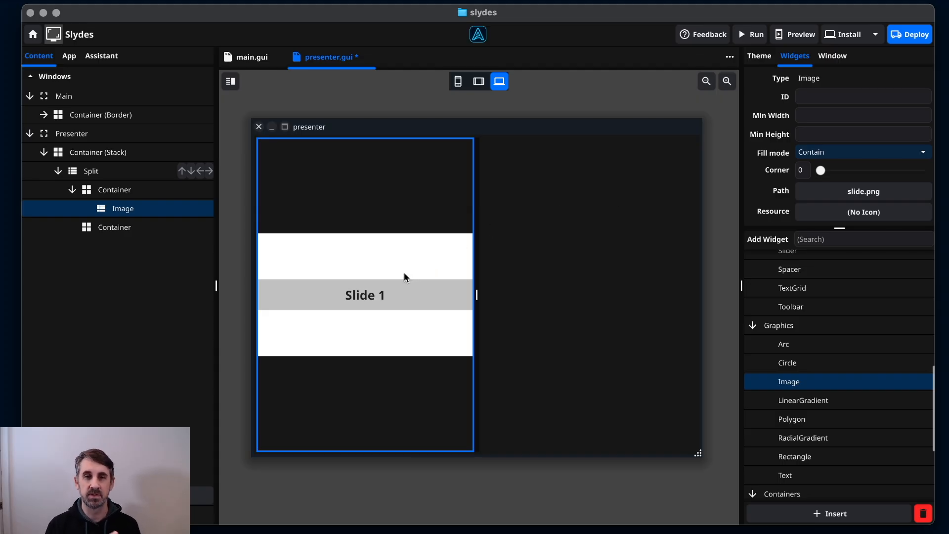
Set the presenter split's Offset to 0.67 so the left slide pane is wider.
click(475, 297)
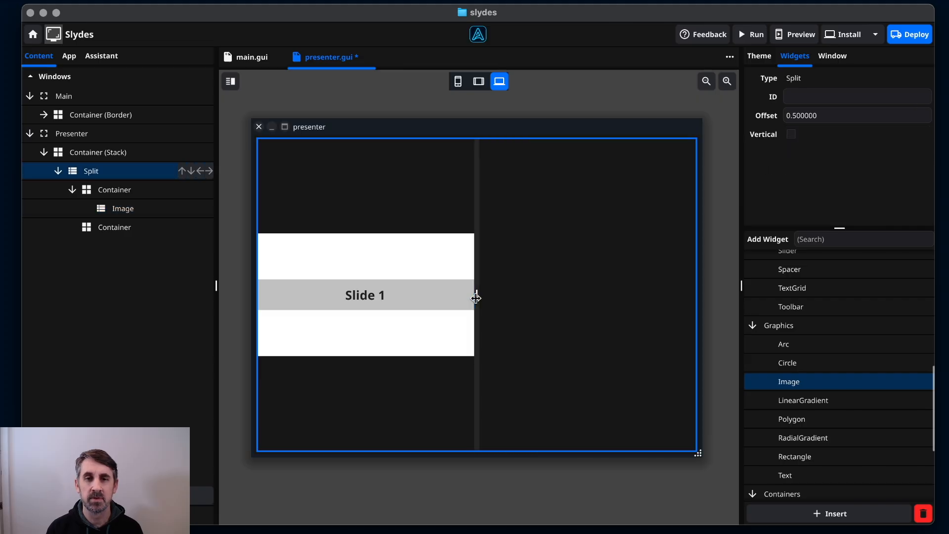
click(793, 117)
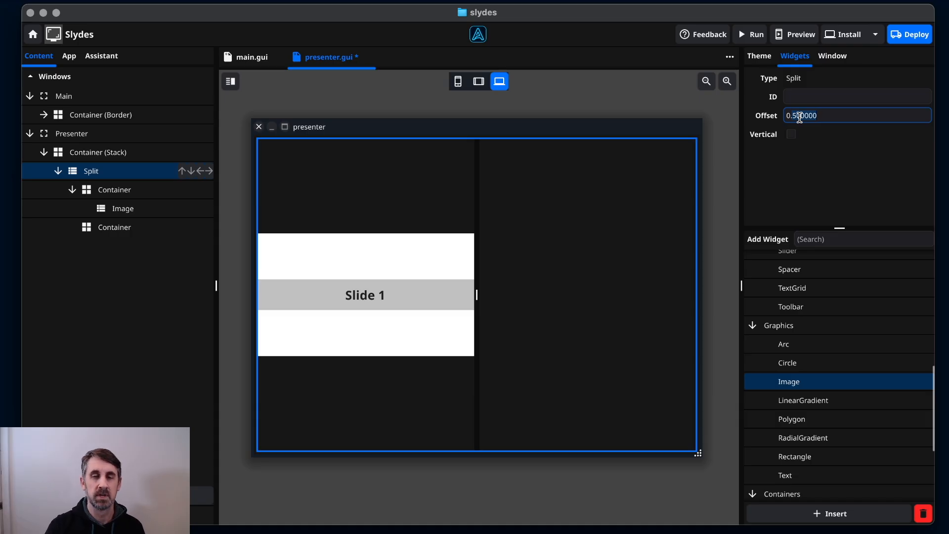
key(super+a)
text(0.67)
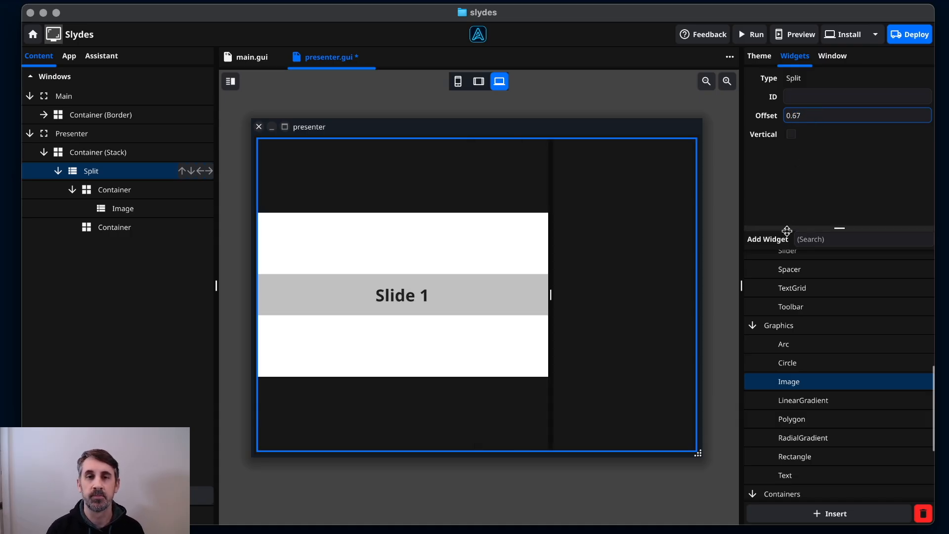
click(600, 269)
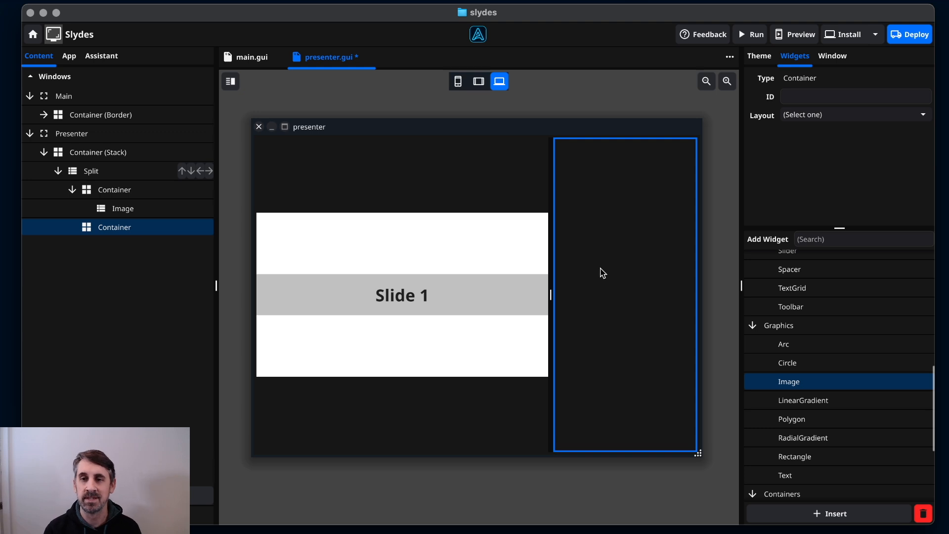
Add a nested Split in the right pane, tick Vertical, and select its top container.
scroll(791, 440, down, 5)
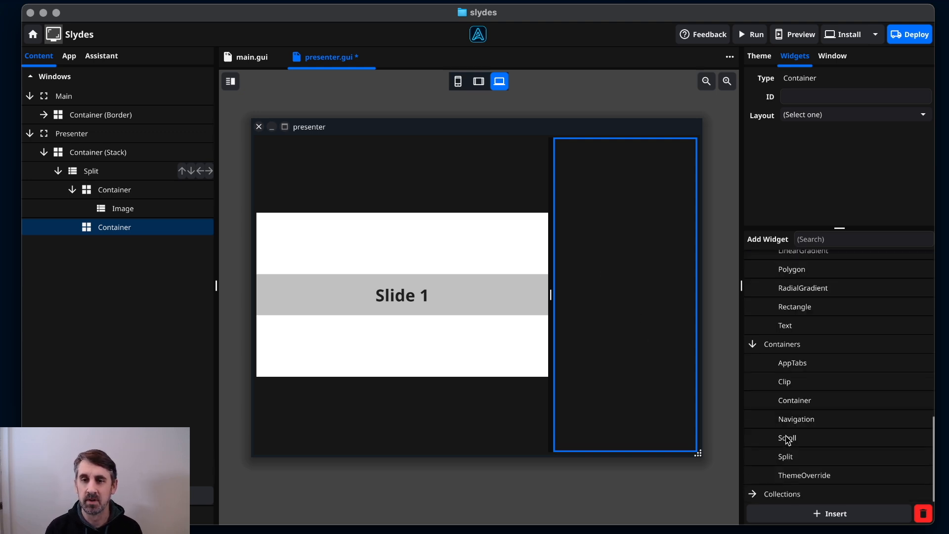
drag(800, 458, 658, 327)
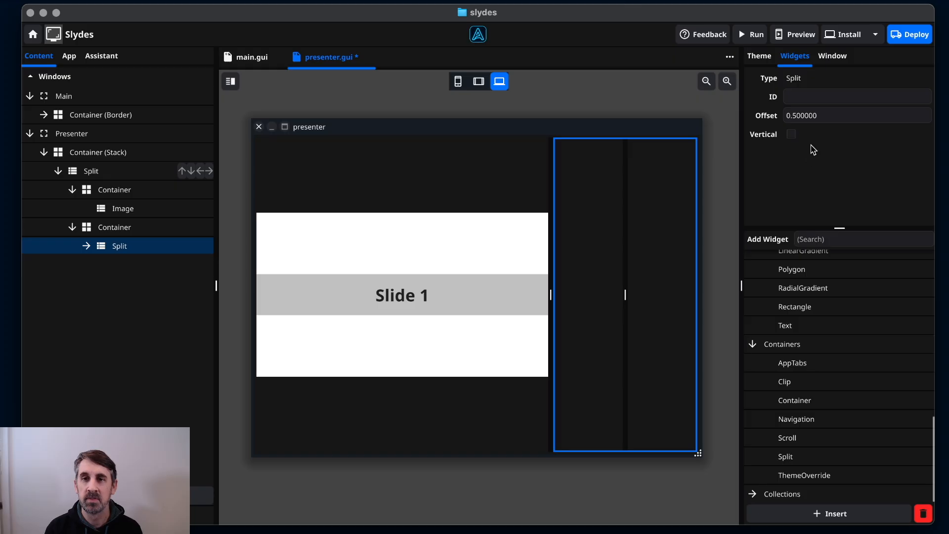
click(791, 135)
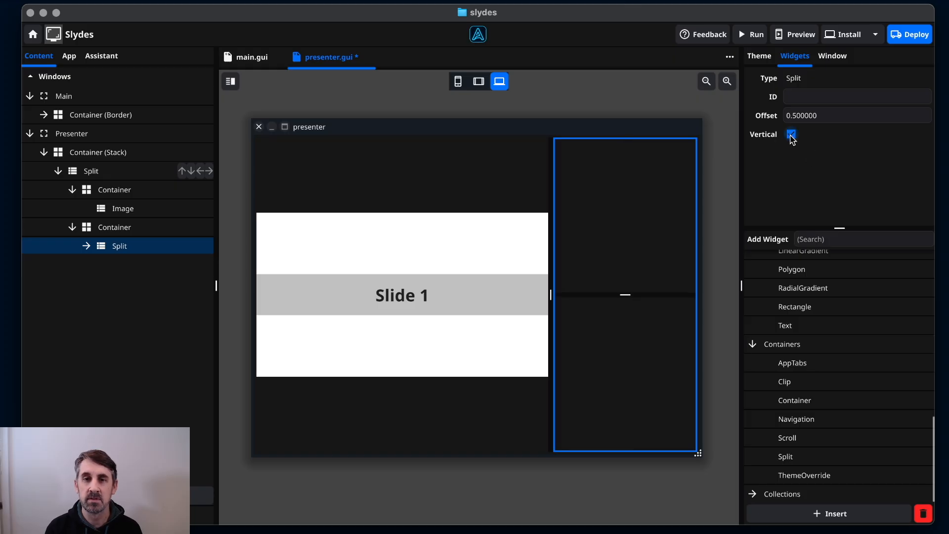
click(668, 262)
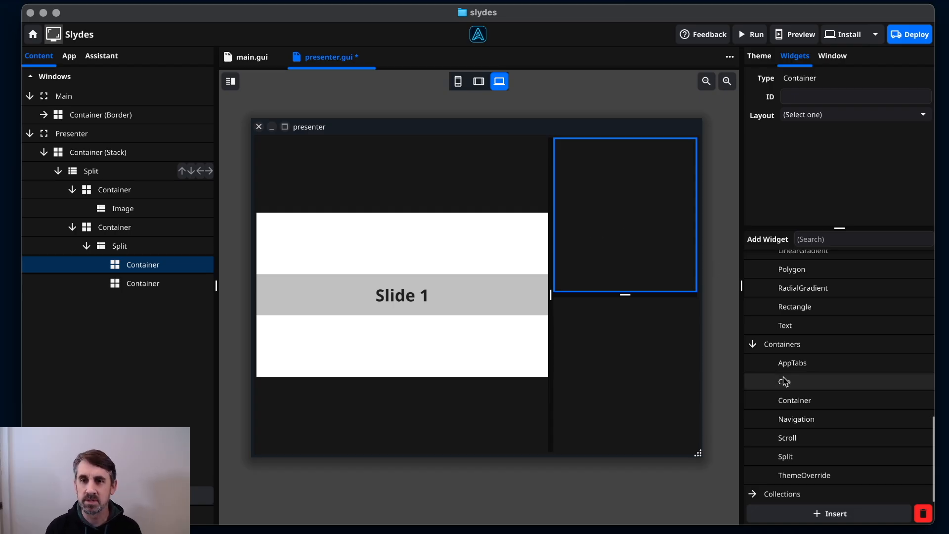
Drop a Label into the top container and set its text to 'Presenter Notes'.
scroll(785, 381, up, 10)
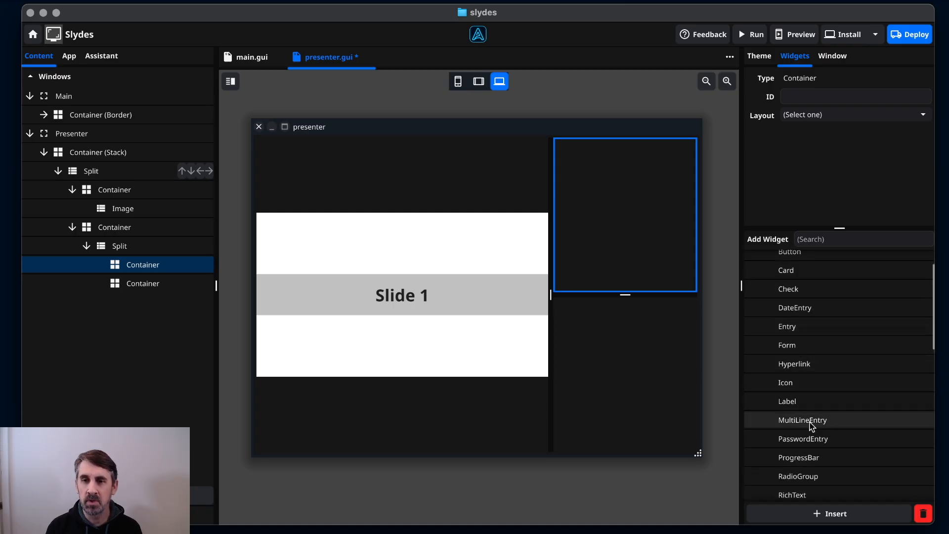
scroll(811, 441, up, 2)
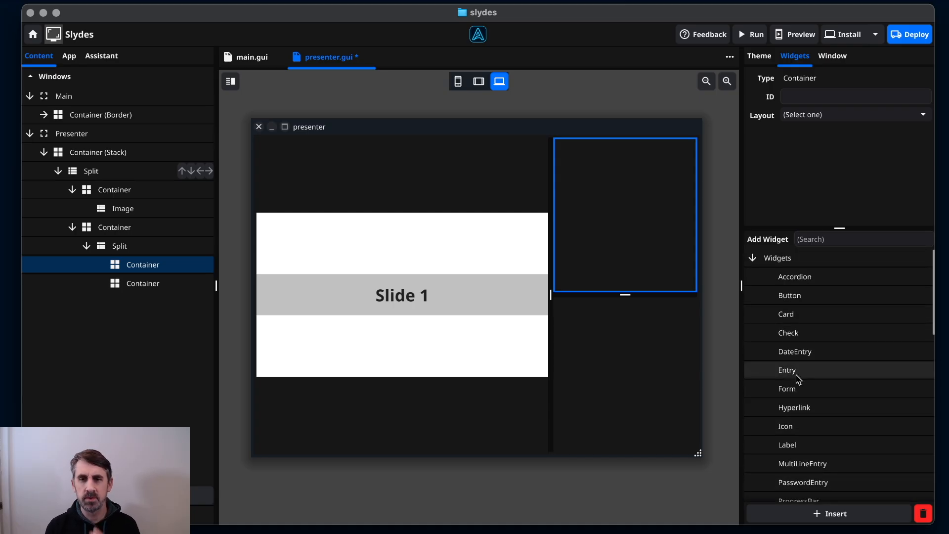
scroll(805, 405, down, 1)
click(801, 416)
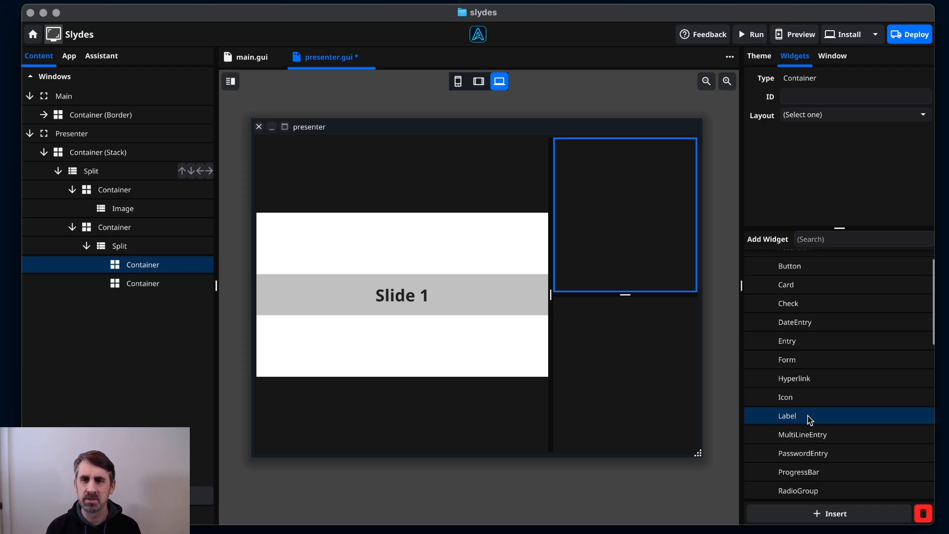
drag(810, 419, 629, 177)
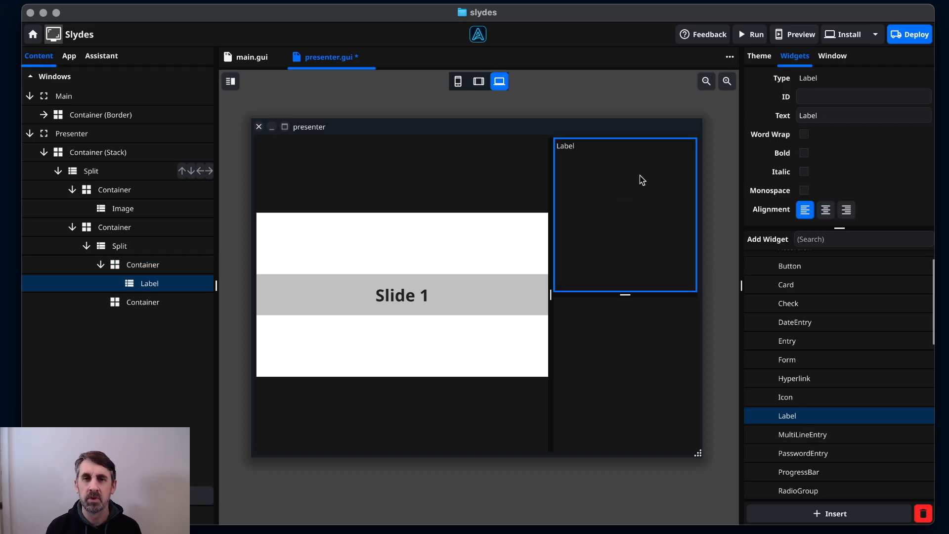
double_click(829, 115)
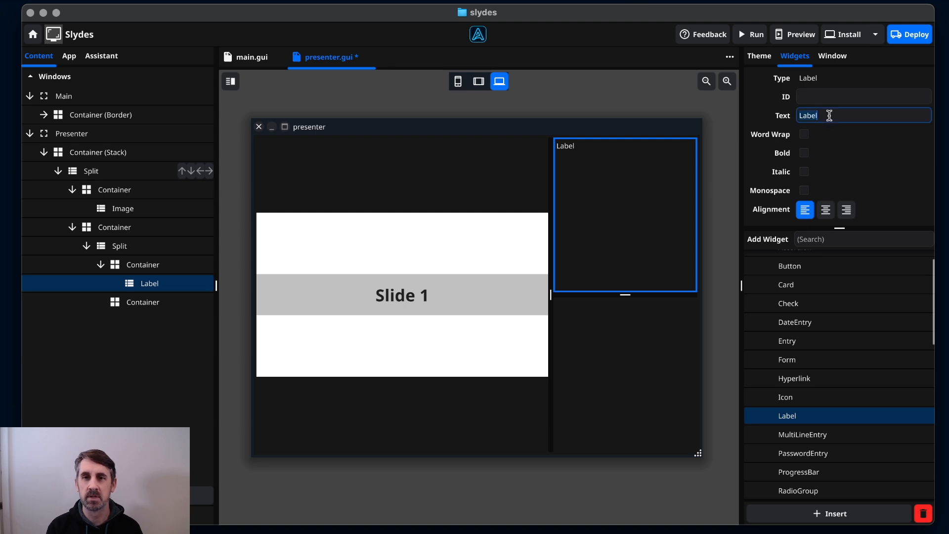
text(Present)
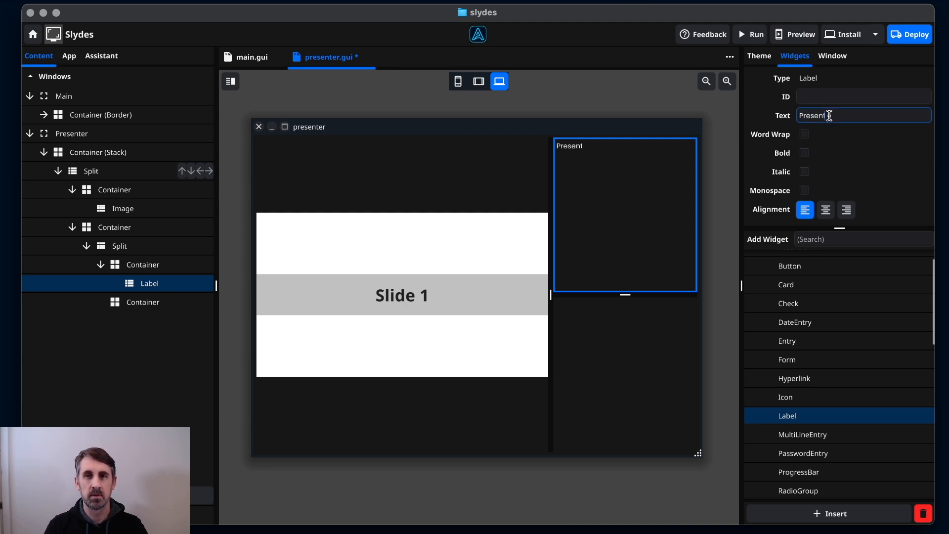
text(er Notes)
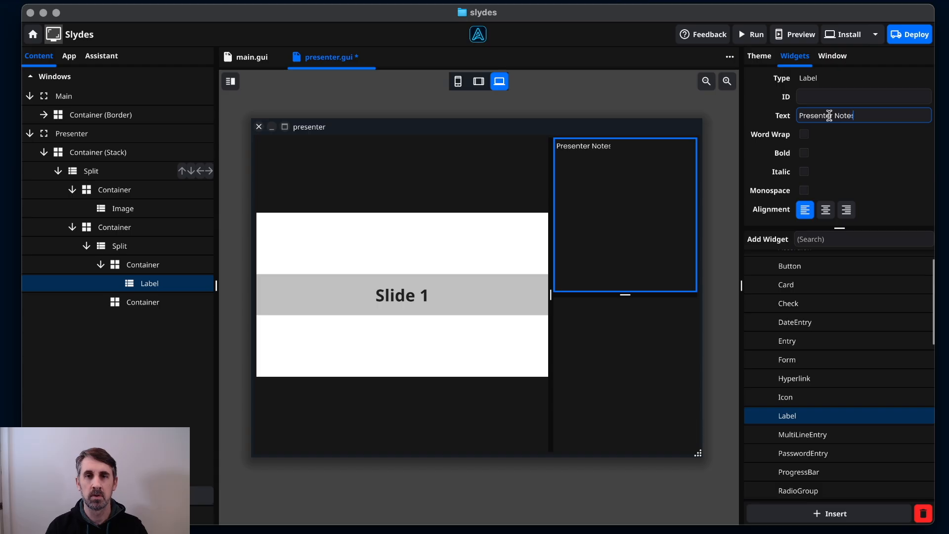
Place an Image widget in the empty lower container of the right pane.
click(653, 366)
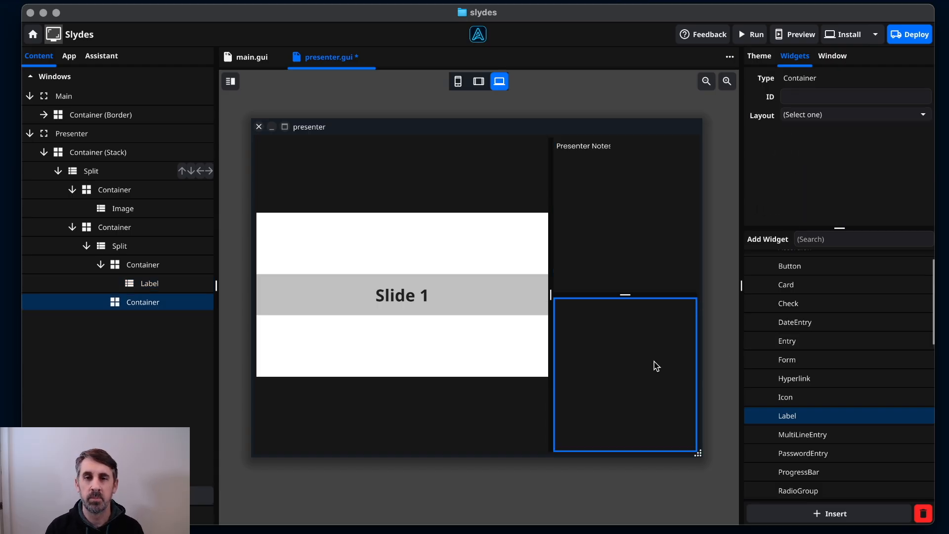
scroll(797, 428, down, 10)
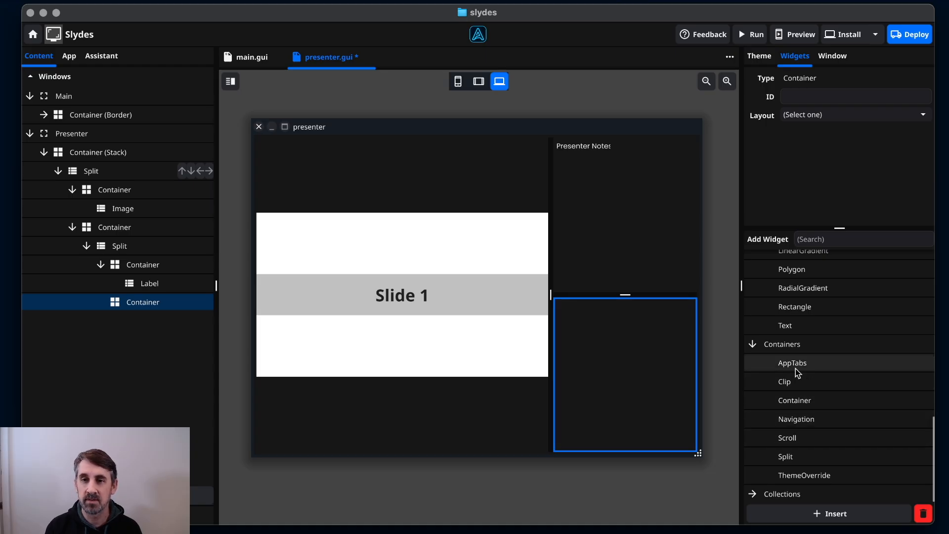
scroll(796, 369, up, 3)
drag(808, 287, 657, 346)
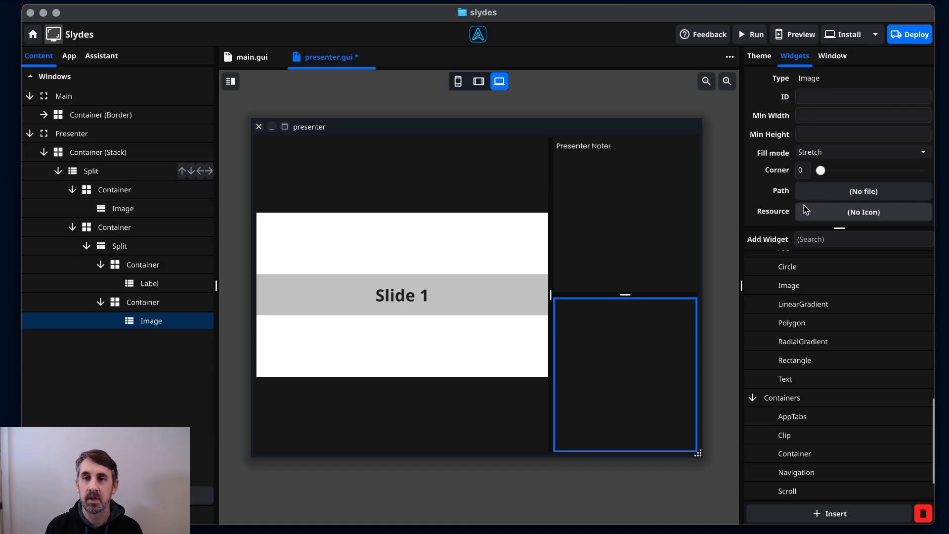
Load slide.png into the preview image and set its fill mode to Contain.
click(829, 196)
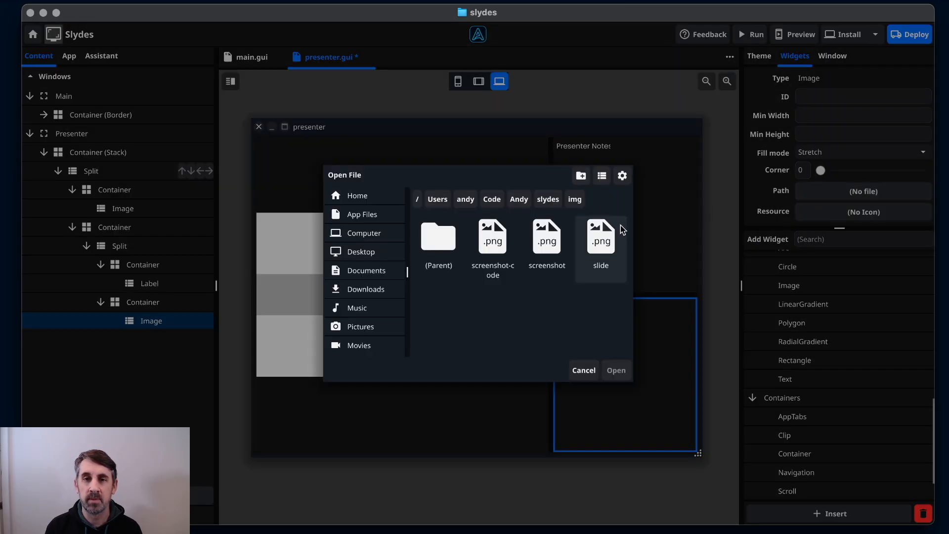
click(600, 269)
click(616, 371)
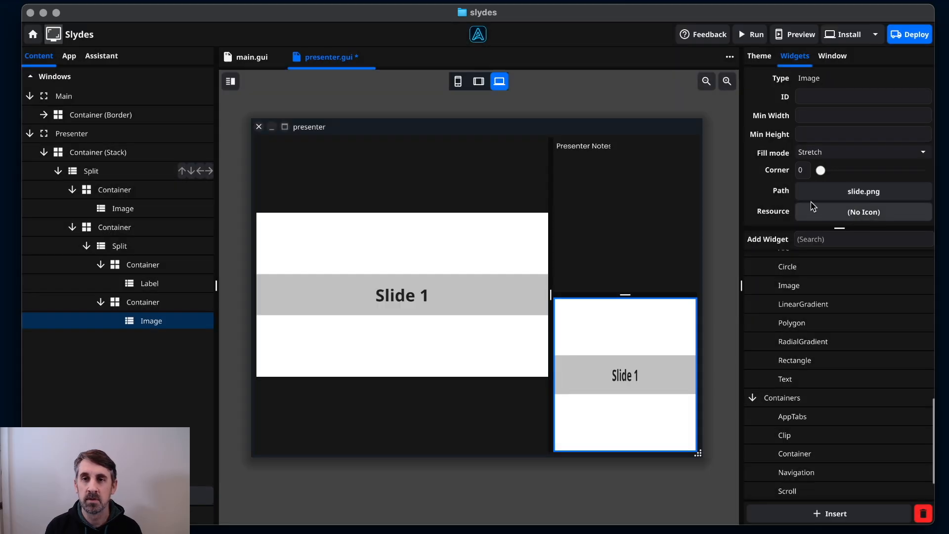
click(819, 152)
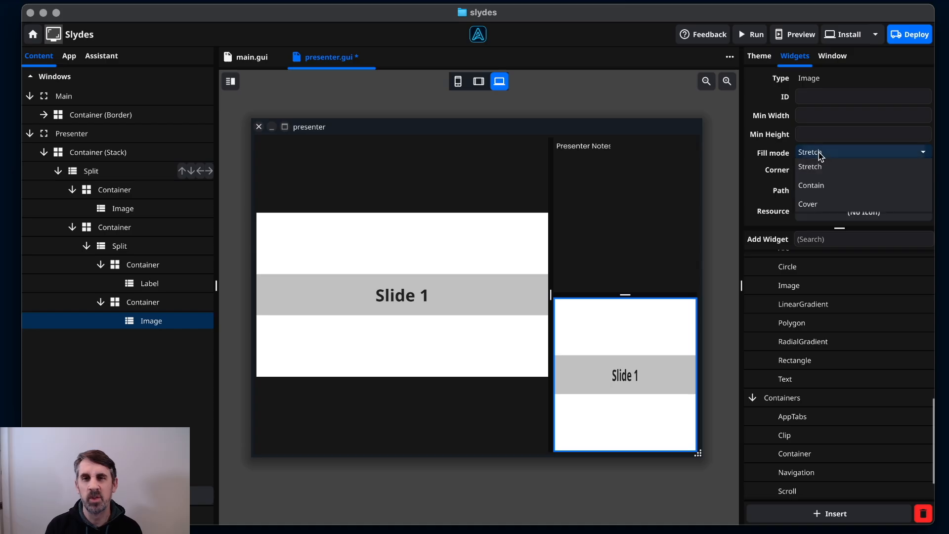
click(825, 184)
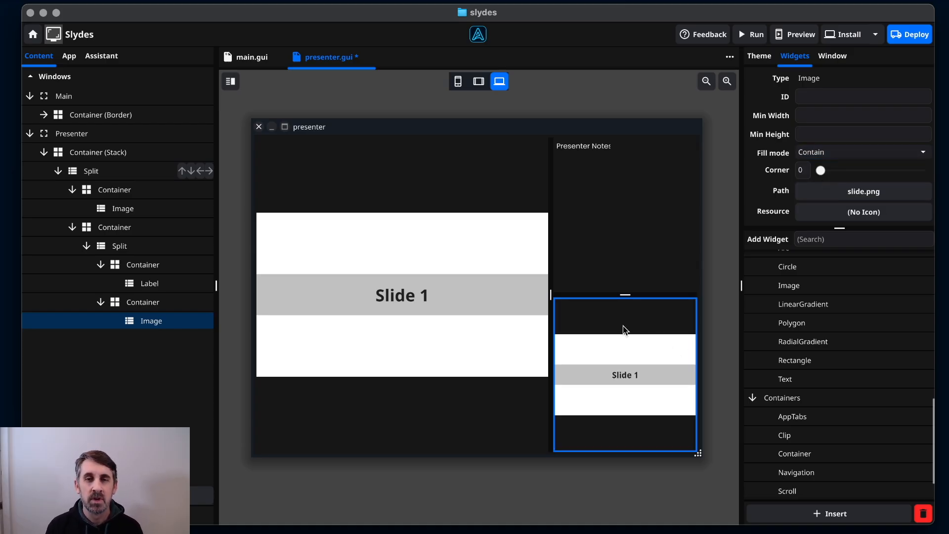
click(633, 241)
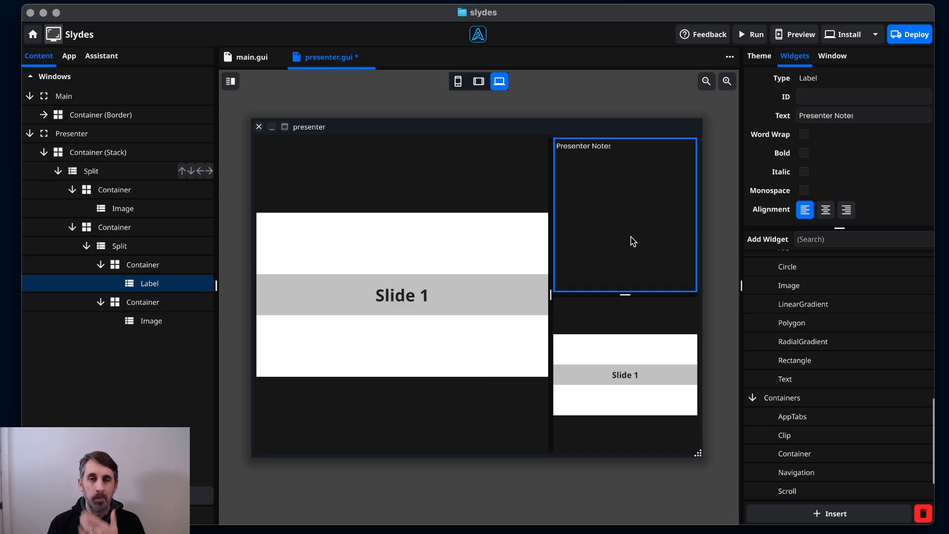
Drag a Toolbar onto the bottom-right container beside the slide preview image.
click(624, 329)
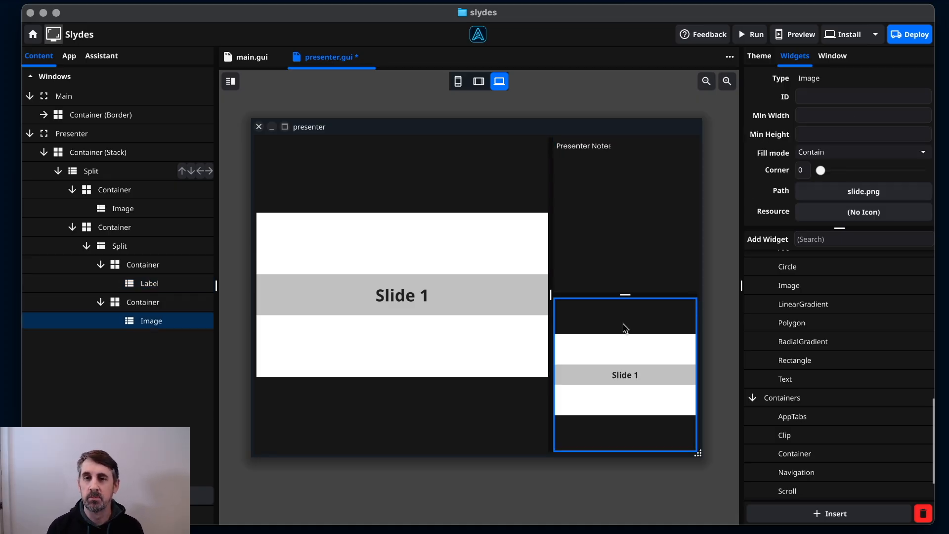
scroll(795, 417, down, 2)
scroll(796, 418, up, 5)
scroll(795, 417, up, 5)
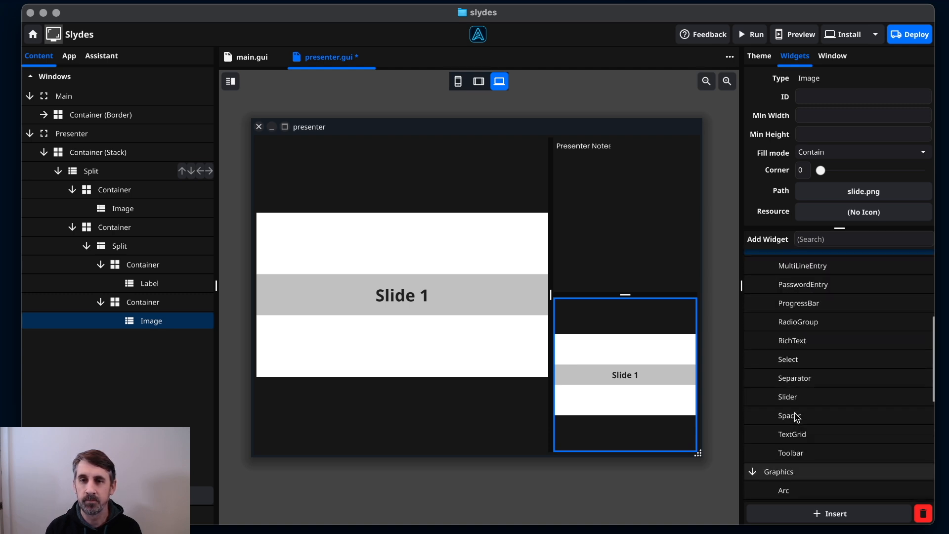
scroll(796, 418, up, 1)
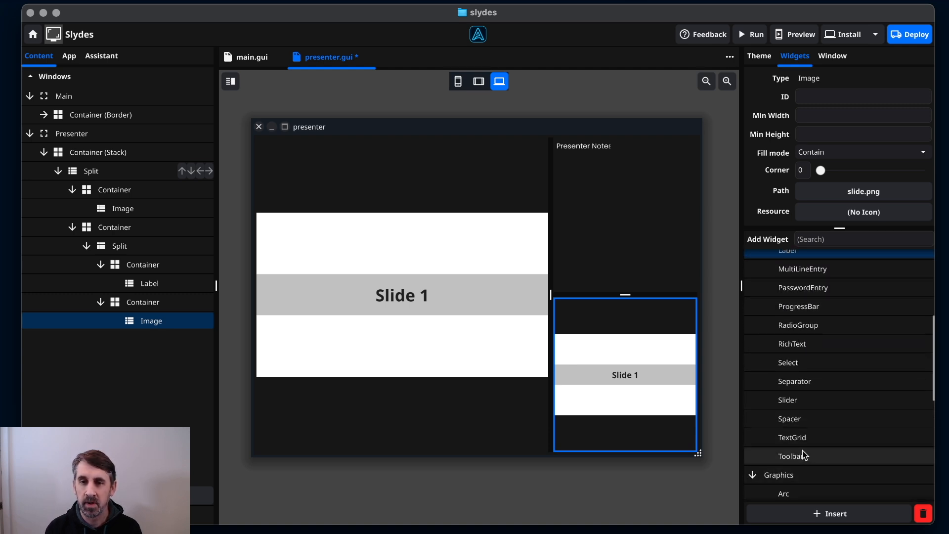
drag(804, 457, 595, 423)
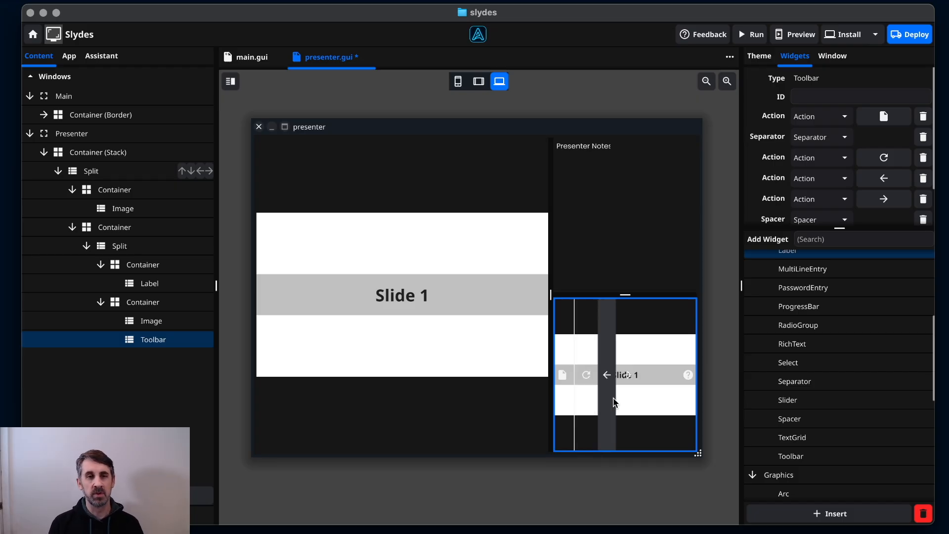
click(136, 305)
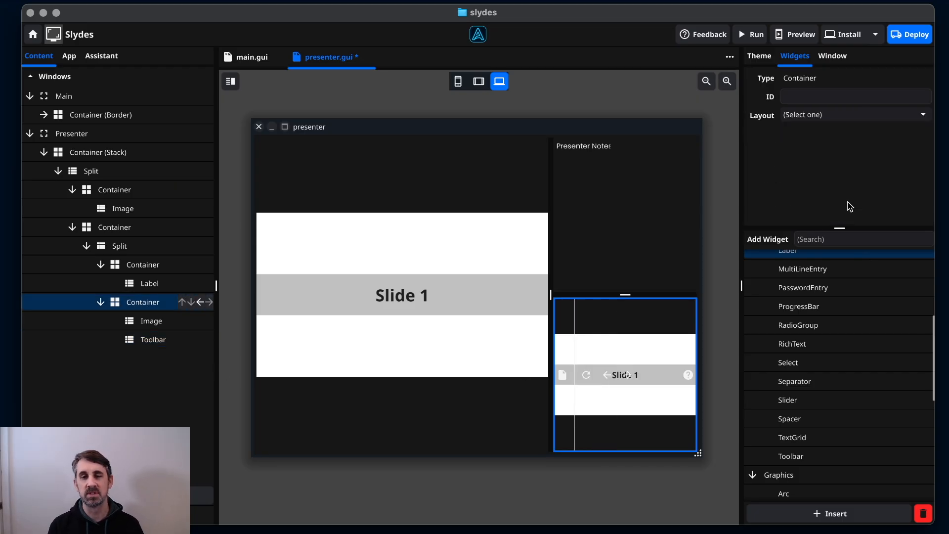
Give the preview container a Border layout with the Toolbar docked at Bottom.
click(823, 119)
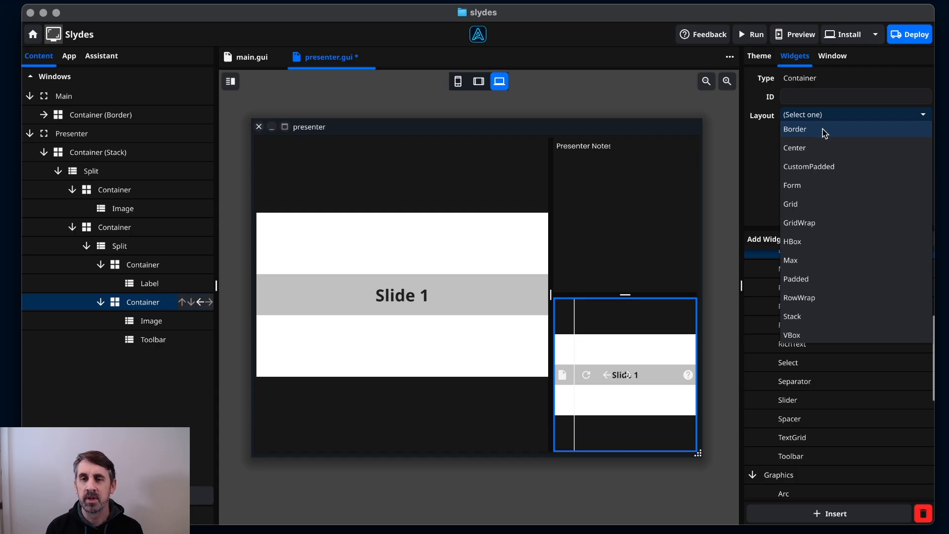
click(824, 131)
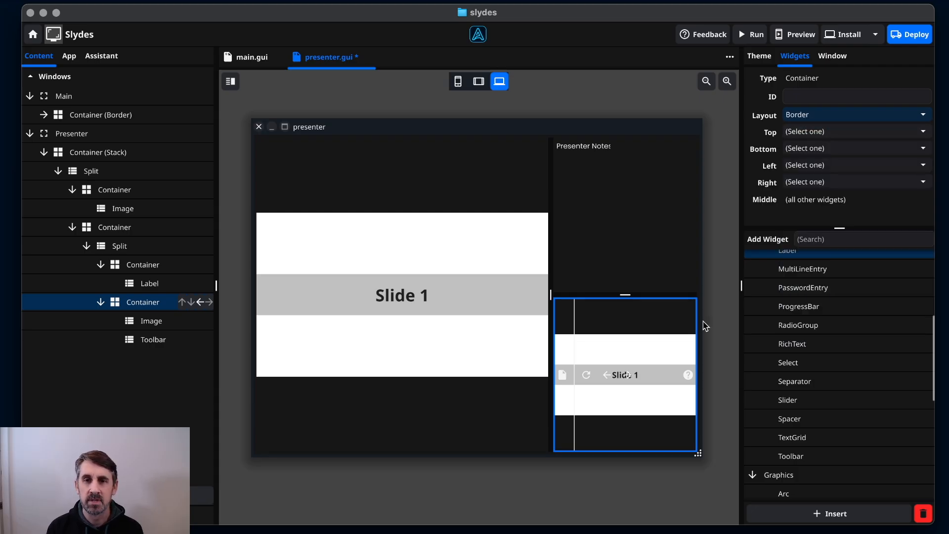
click(804, 149)
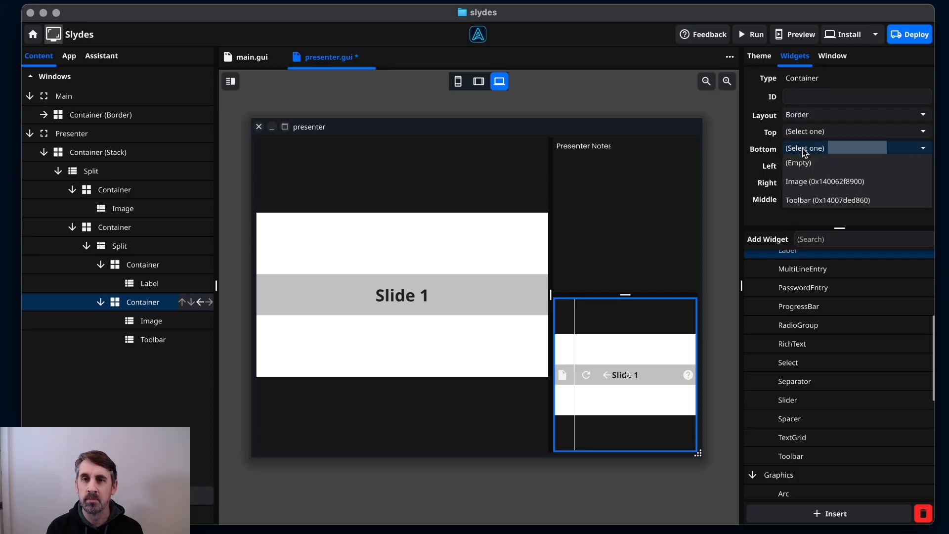
click(815, 200)
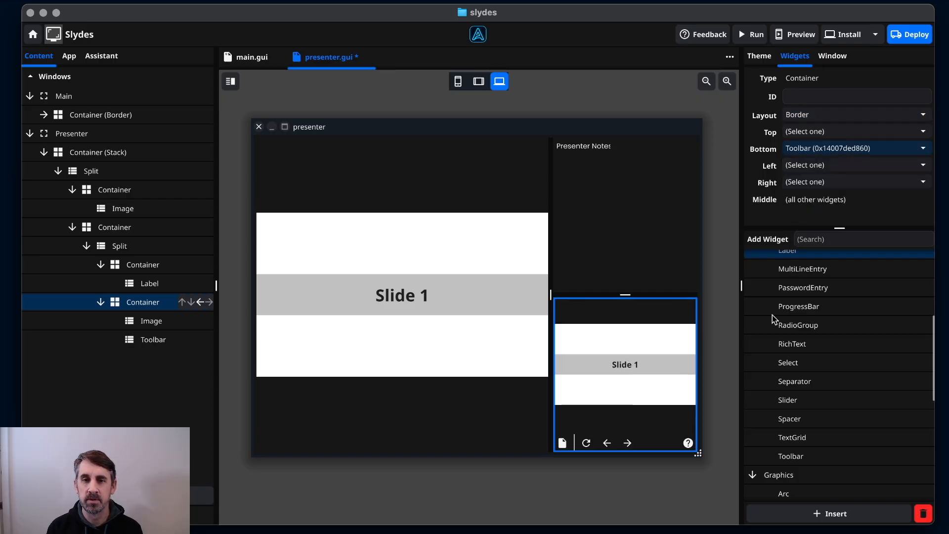
click(624, 361)
click(651, 450)
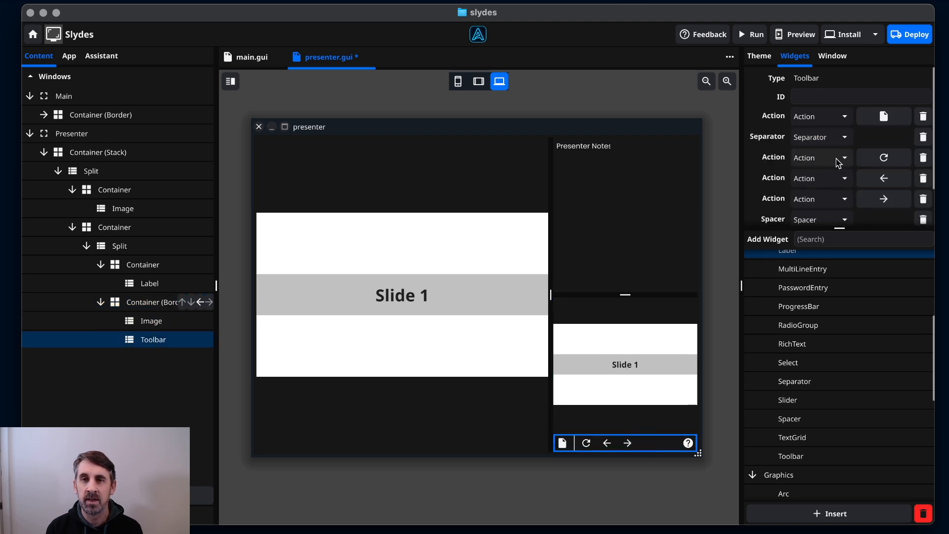
Delete the document, separator, refresh and help actions from the presenter toolbar.
click(920, 118)
click(921, 119)
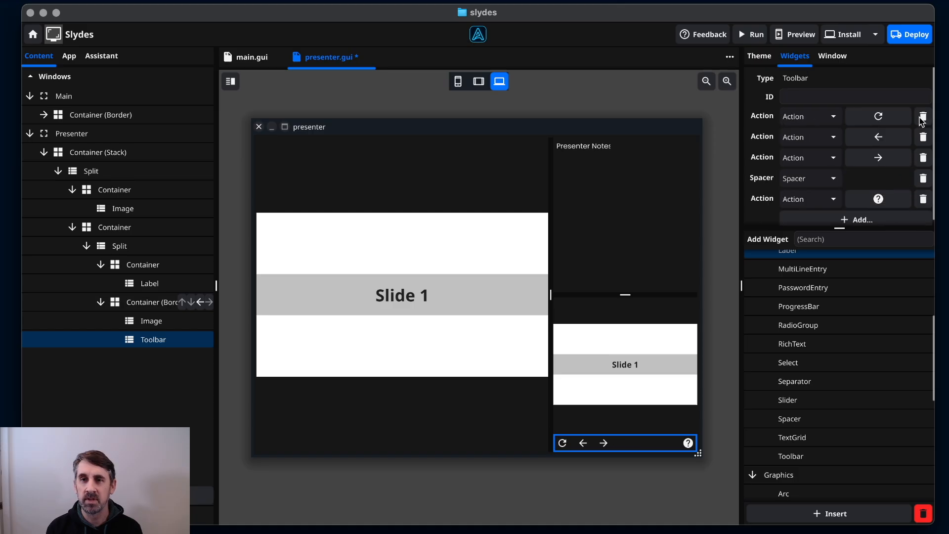
click(922, 119)
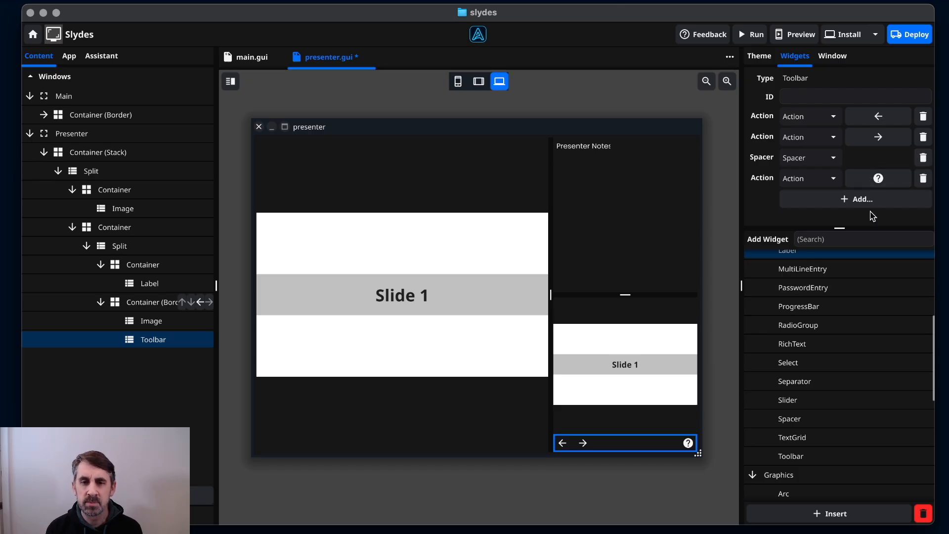
click(922, 178)
Add a new toolbar action and give it the LogoutIcon icon.
click(832, 180)
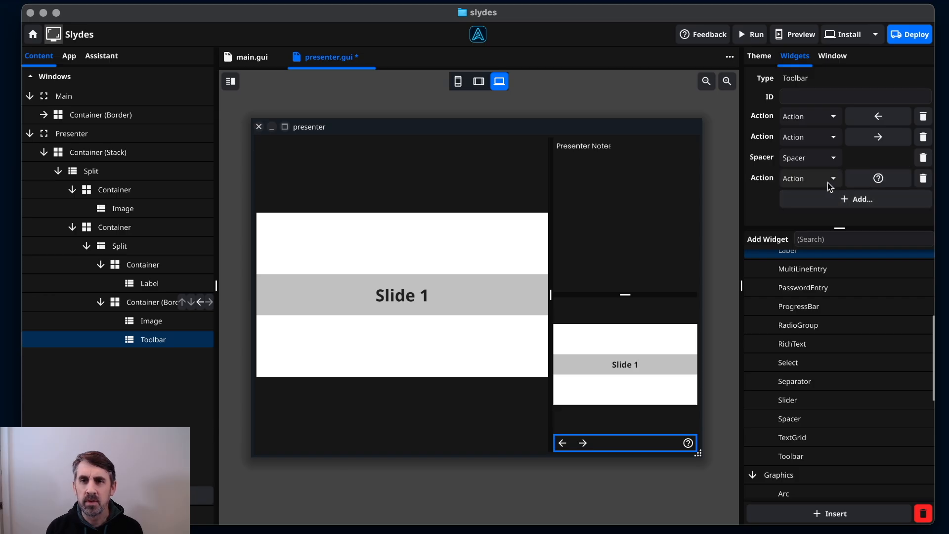
click(864, 179)
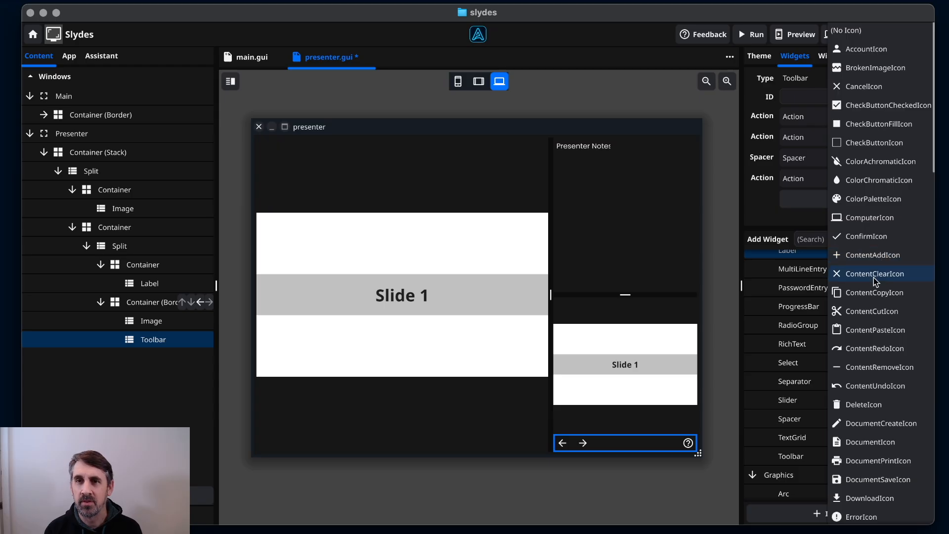
scroll(874, 277, down, 15)
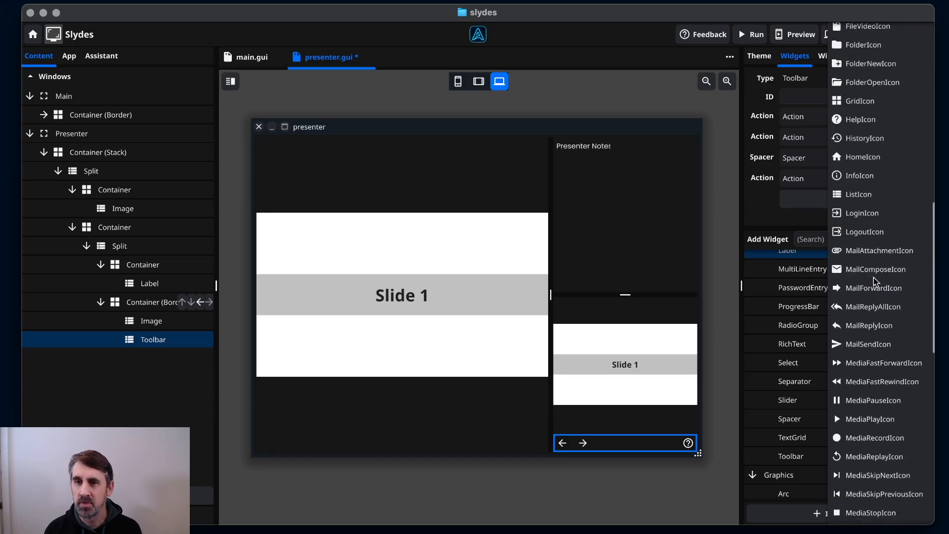
scroll(874, 277, down, 3)
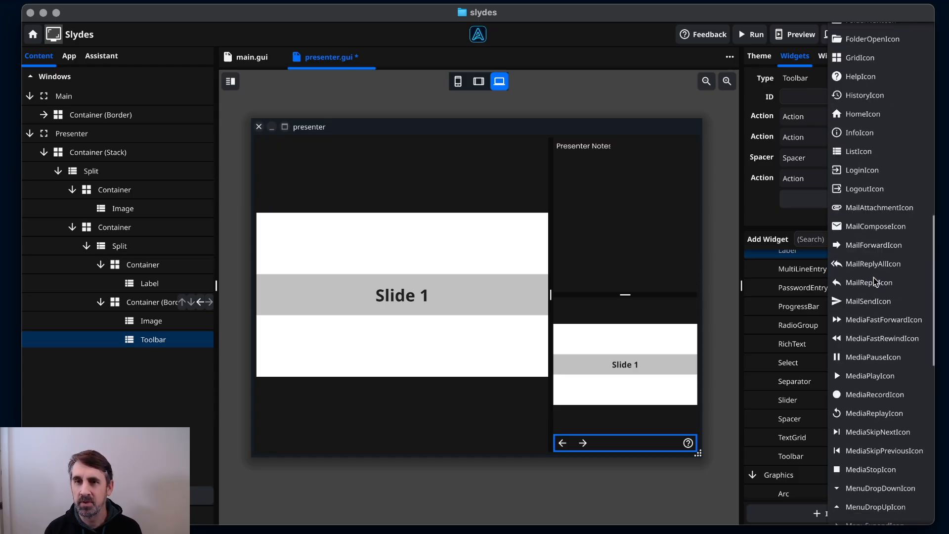
click(866, 188)
Select the current-slide image, the toolbar, and the next-slide preview image in turn.
click(535, 429)
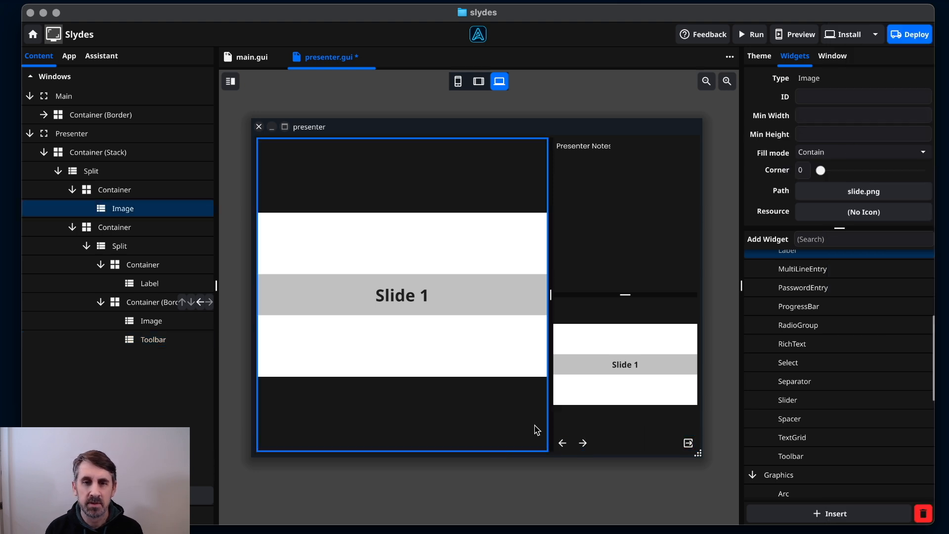
click(610, 435)
click(638, 426)
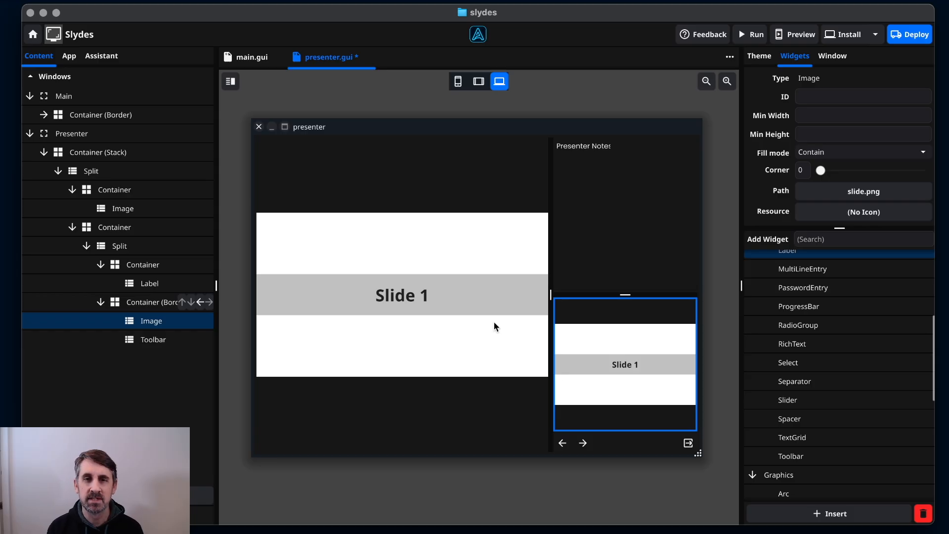
Add a bold label to the current-slide panel with its text typed in.
click(392, 200)
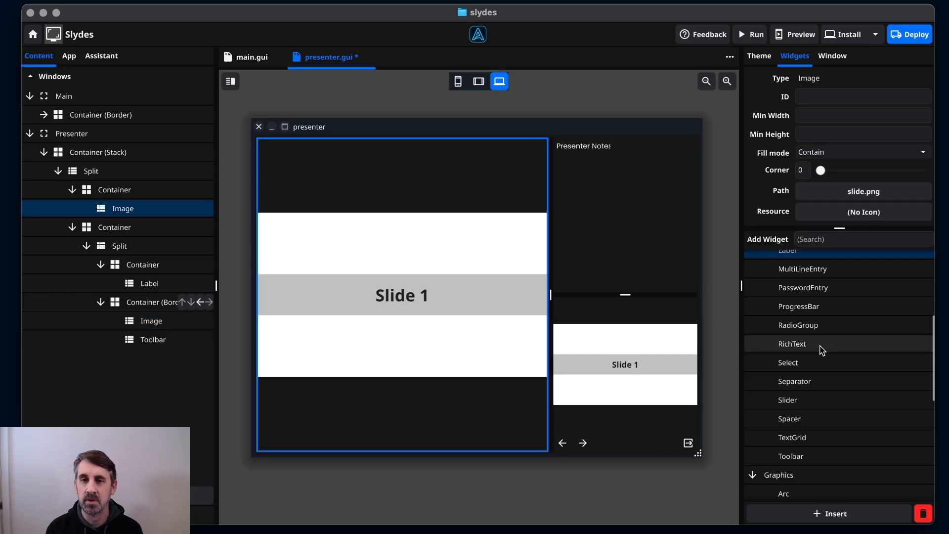
scroll(812, 411, down, 4)
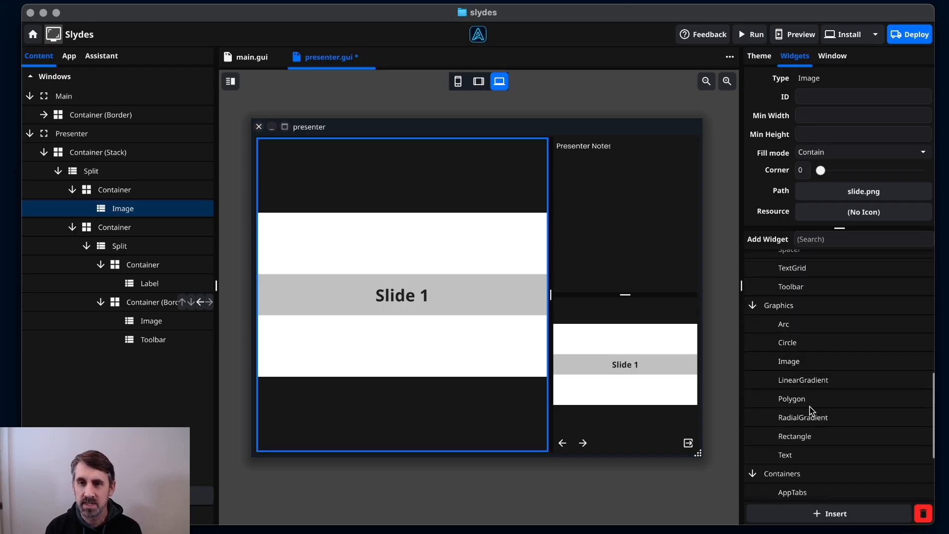
scroll(812, 411, up, 8)
drag(811, 444, 340, 185)
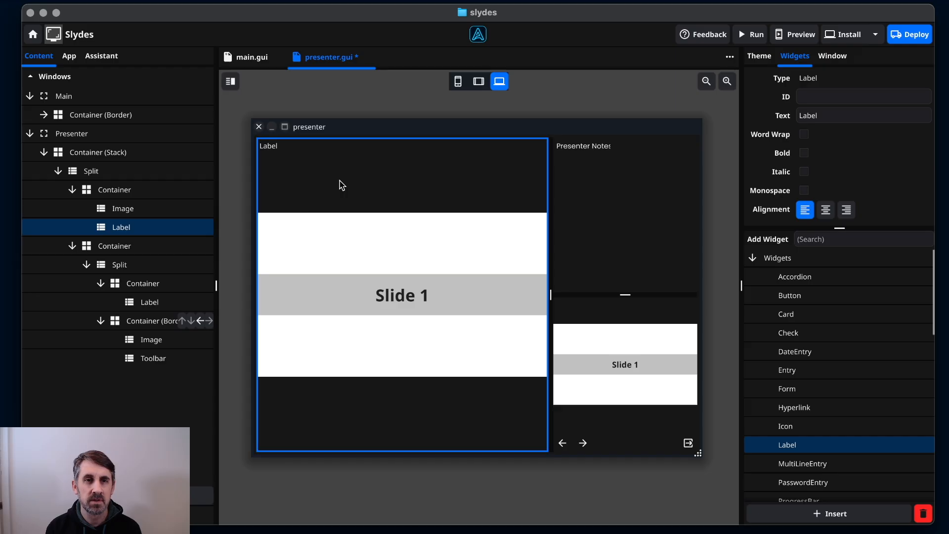
click(813, 115)
text(C)
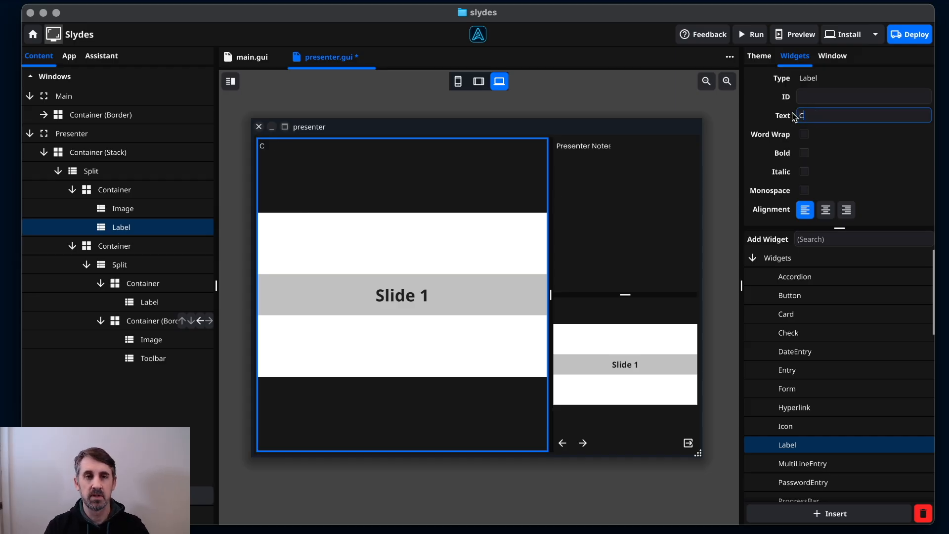
text(urrert Sldie)
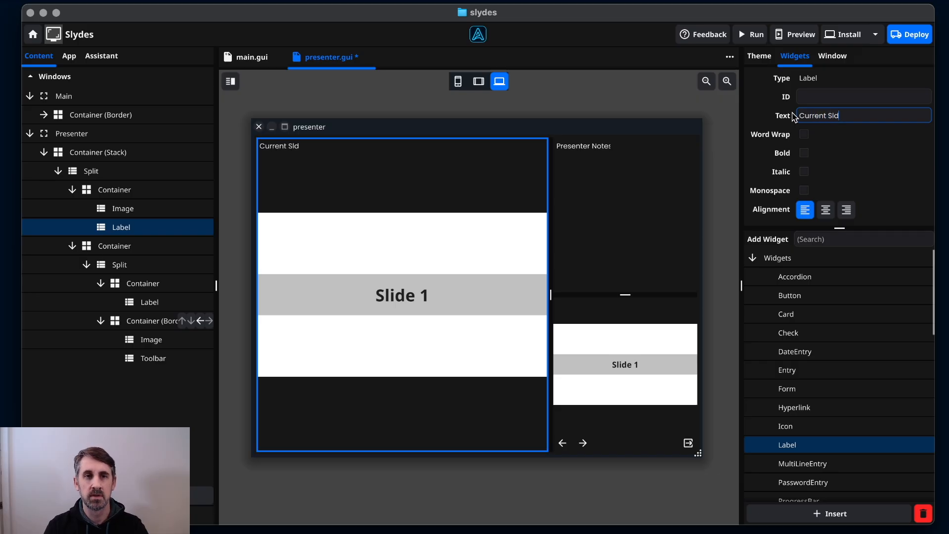
click(804, 153)
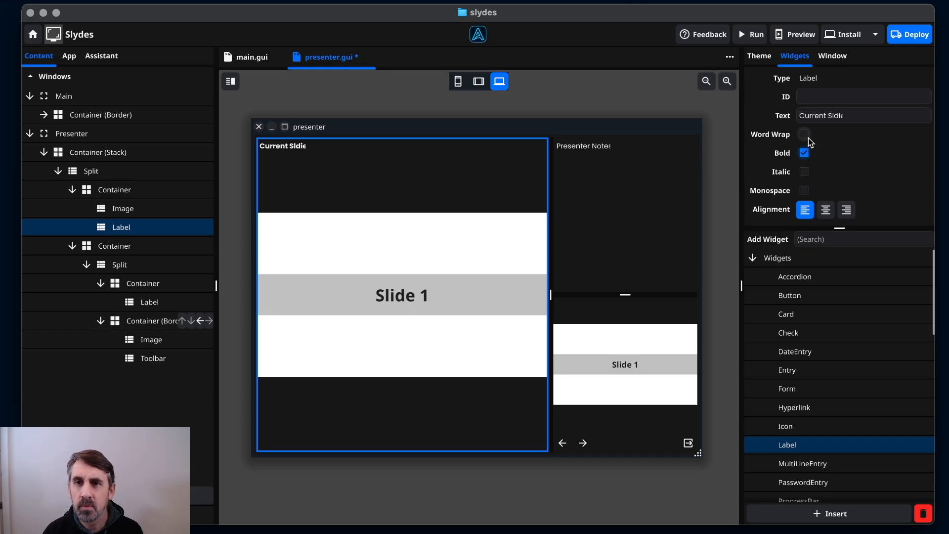
Correct the label text to 'Current Slide' and make the Presenter Notes label monospace.
click(835, 120)
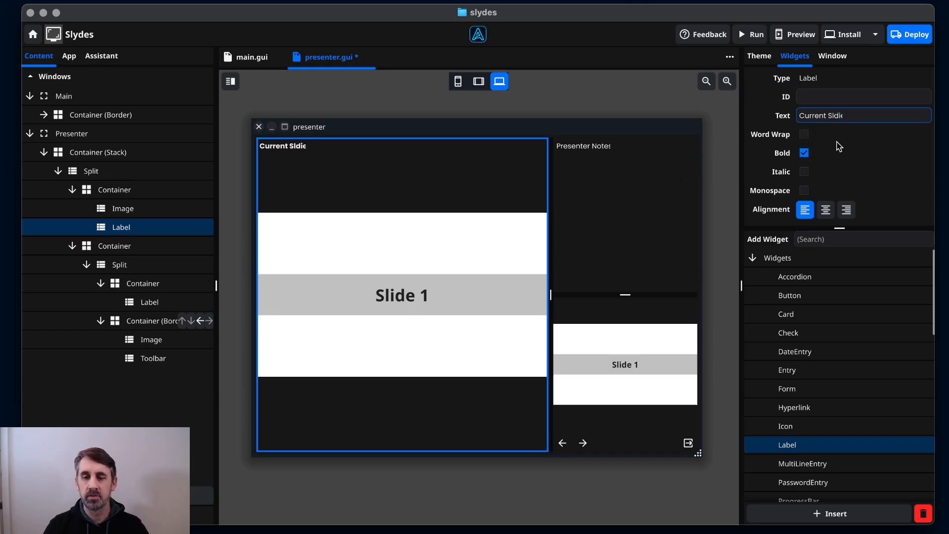
key(BackSpace)
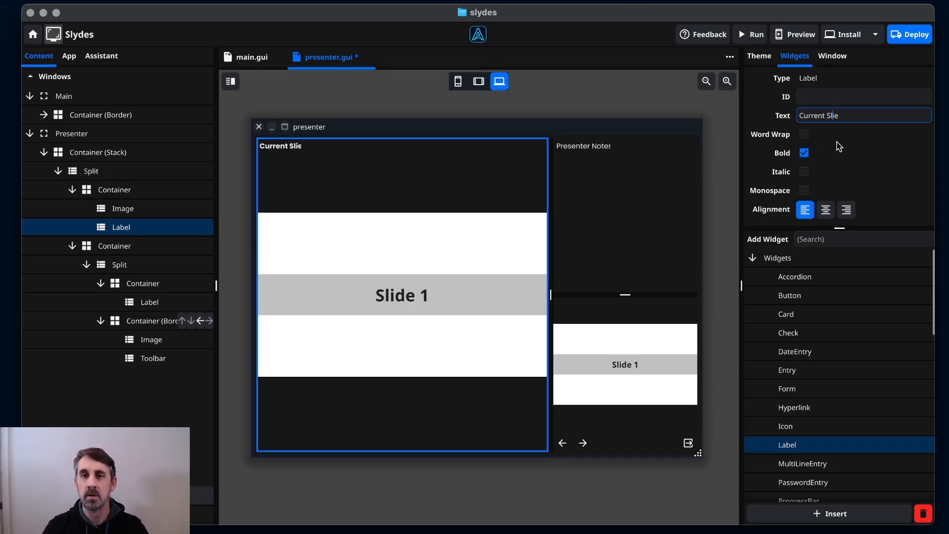
text(d)
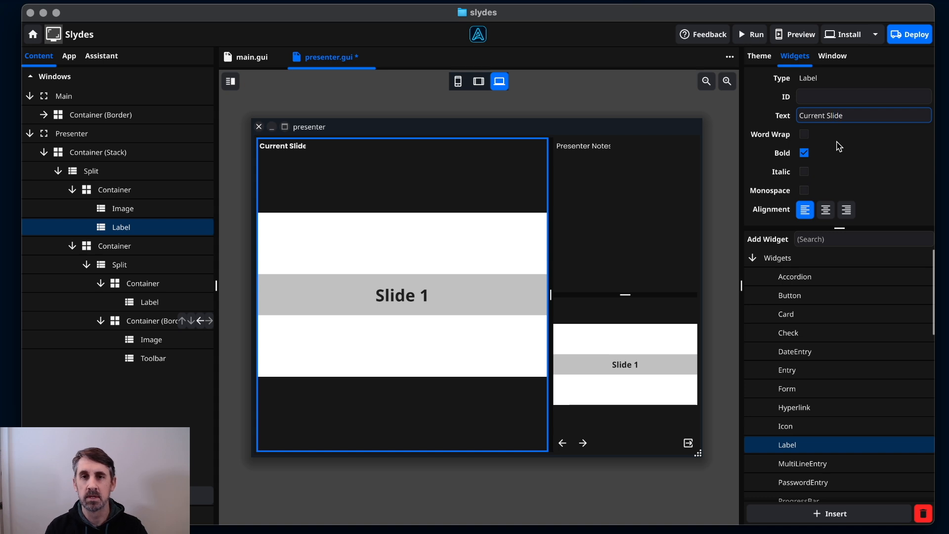
click(600, 174)
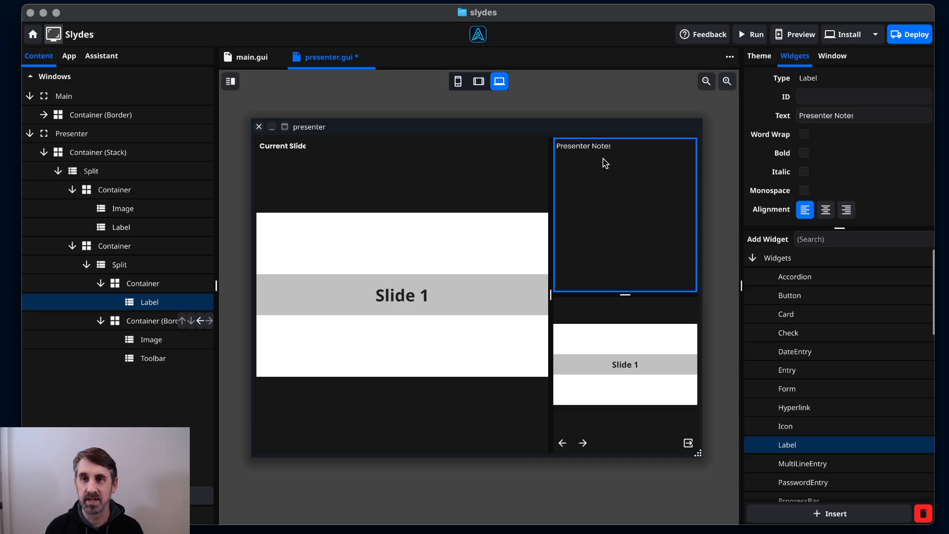
click(803, 191)
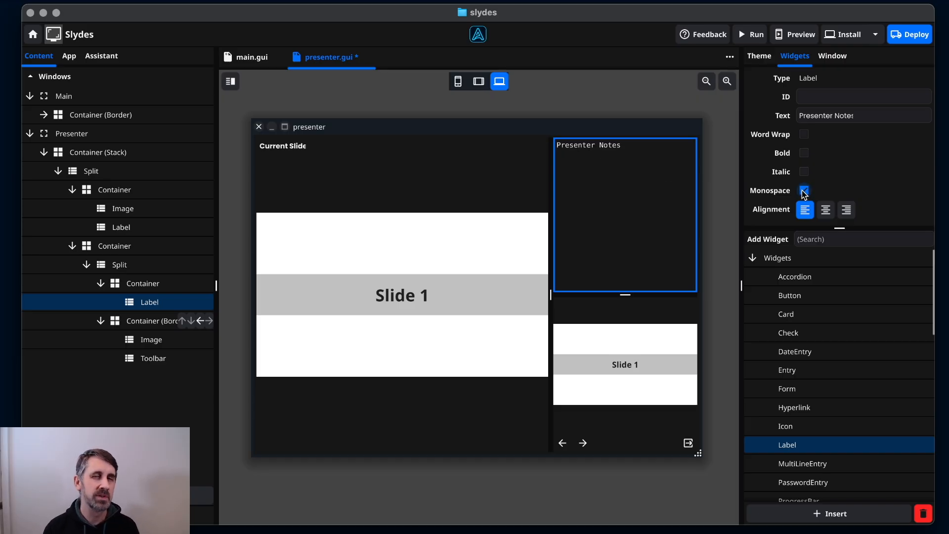
Add a bold 'Next Slide' label to the next-slide panel.
click(586, 318)
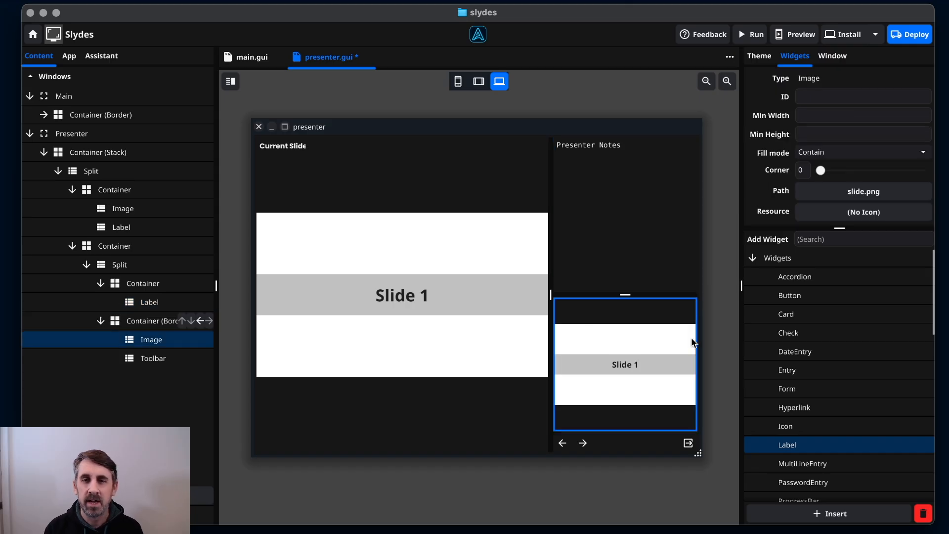
drag(808, 444, 651, 315)
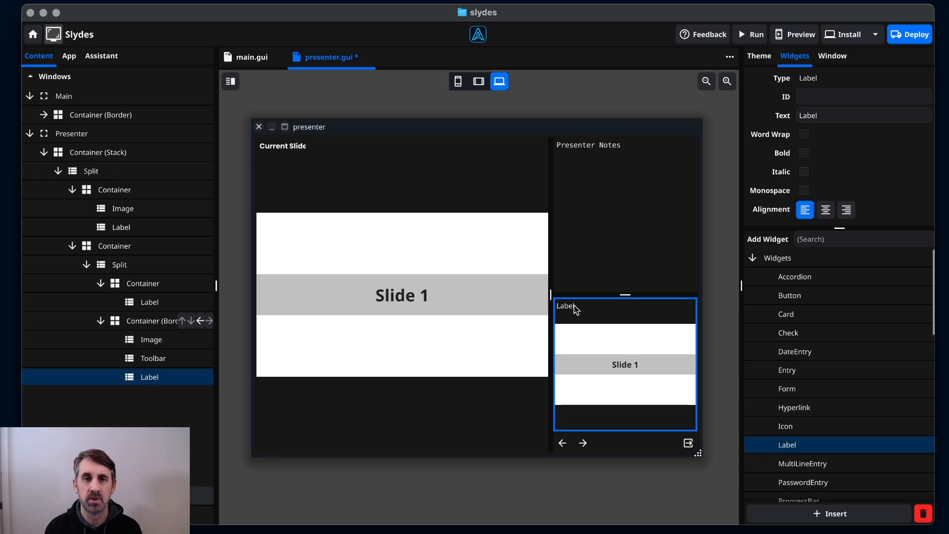
double_click(848, 116)
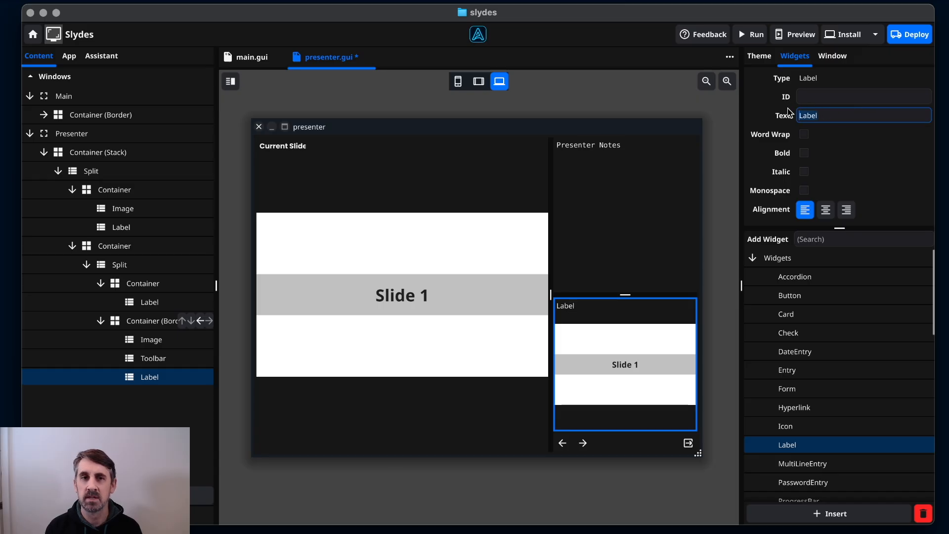
text(Next )
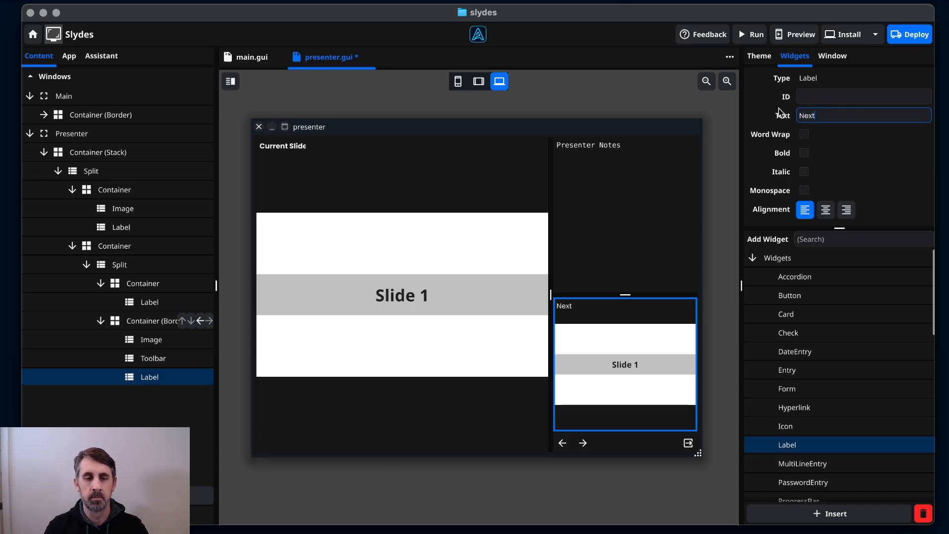
text(Slide)
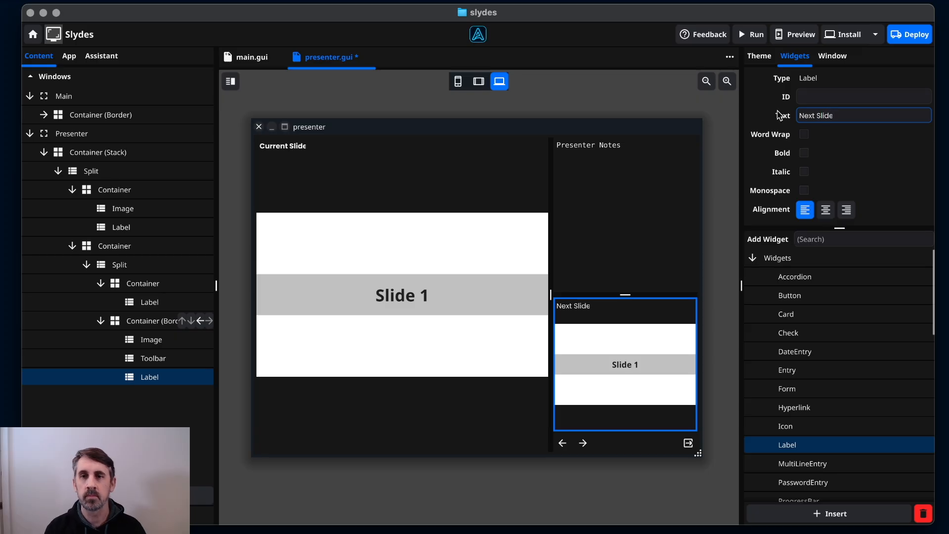
click(804, 153)
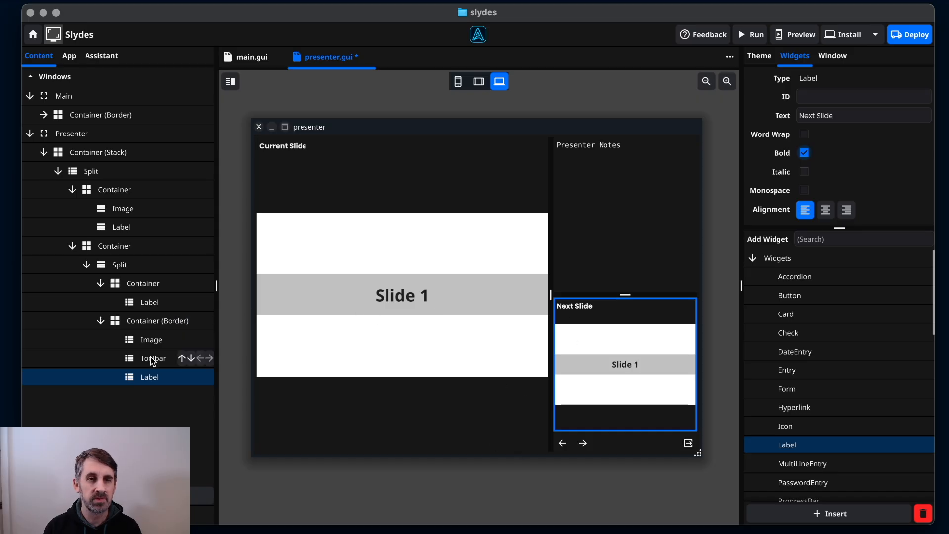
Dock the Next Slide label at the top of the next-slide container.
click(140, 325)
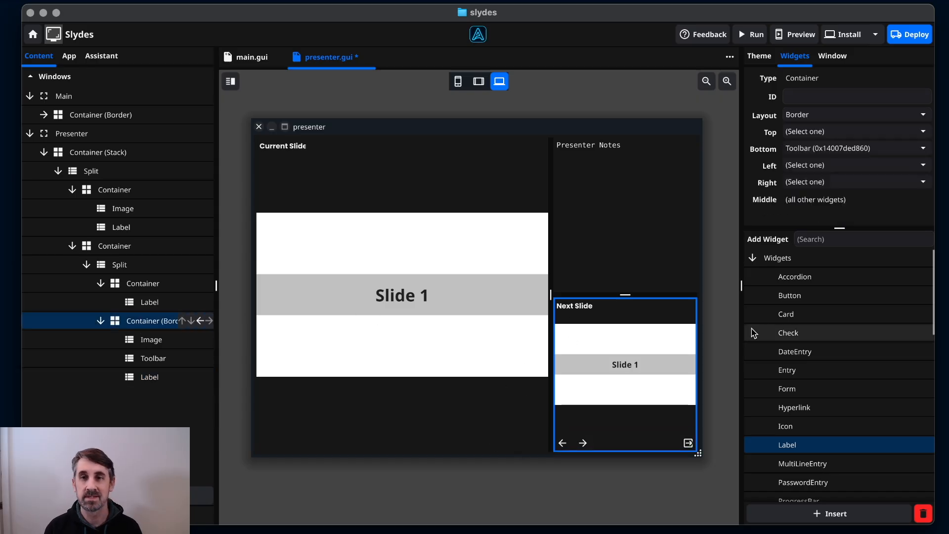
click(801, 132)
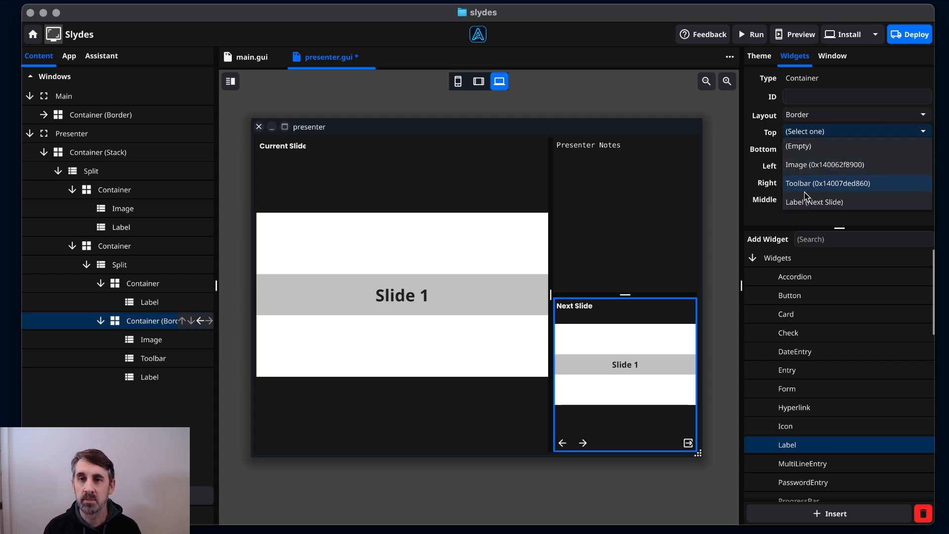
click(834, 206)
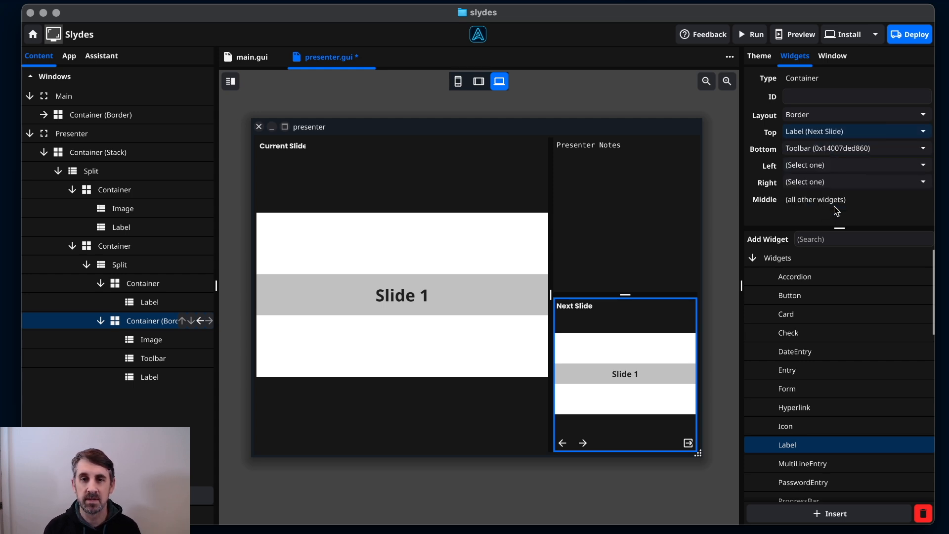
click(665, 360)
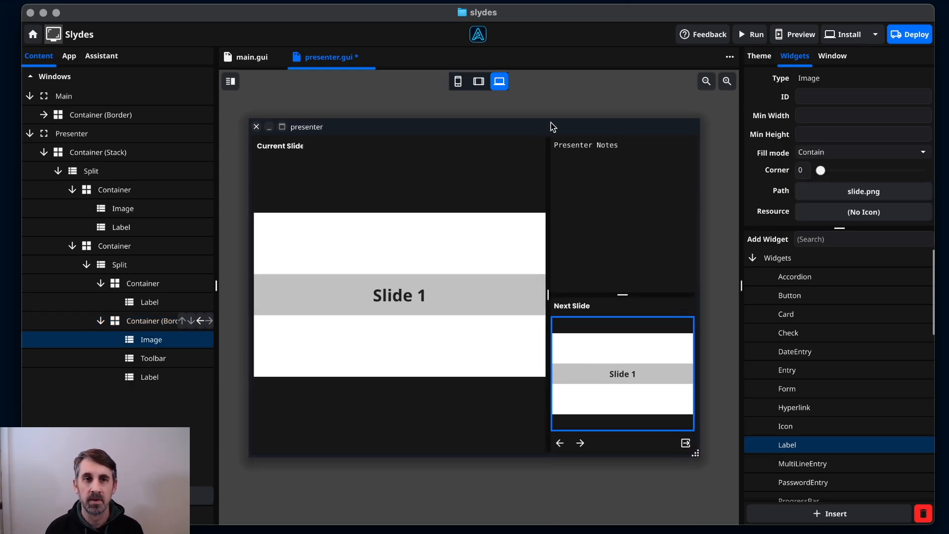
Add a bold, monospace, centered '0:00:00' label to the Presenter Notes area.
click(543, 113)
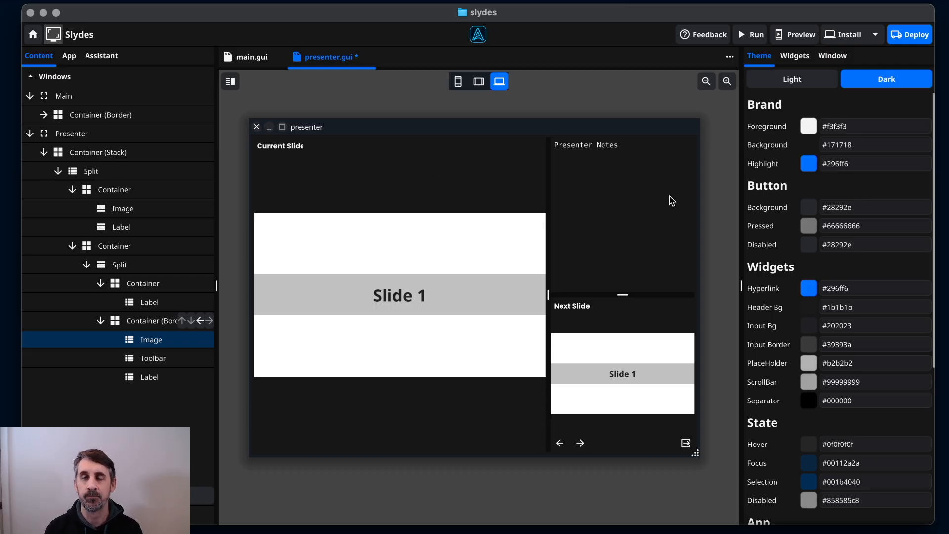
click(804, 67)
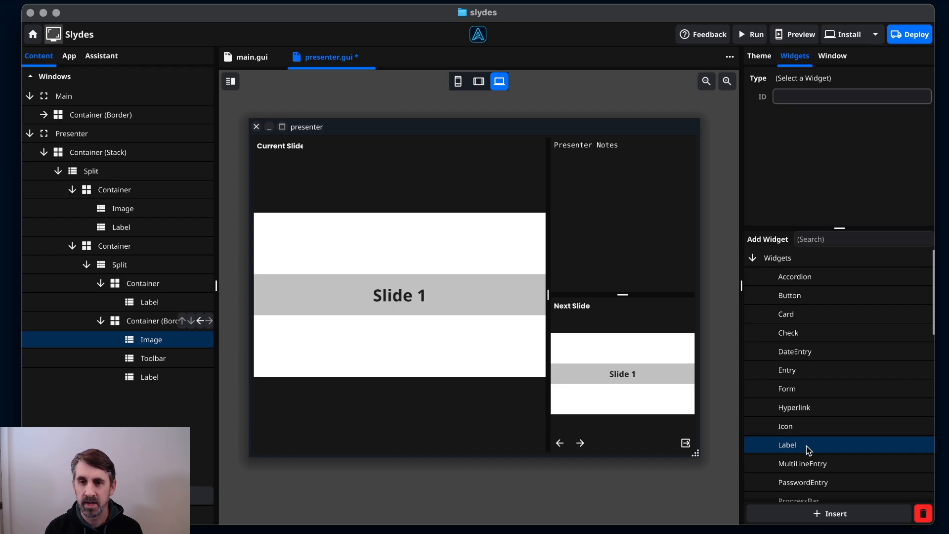
drag(808, 450, 635, 178)
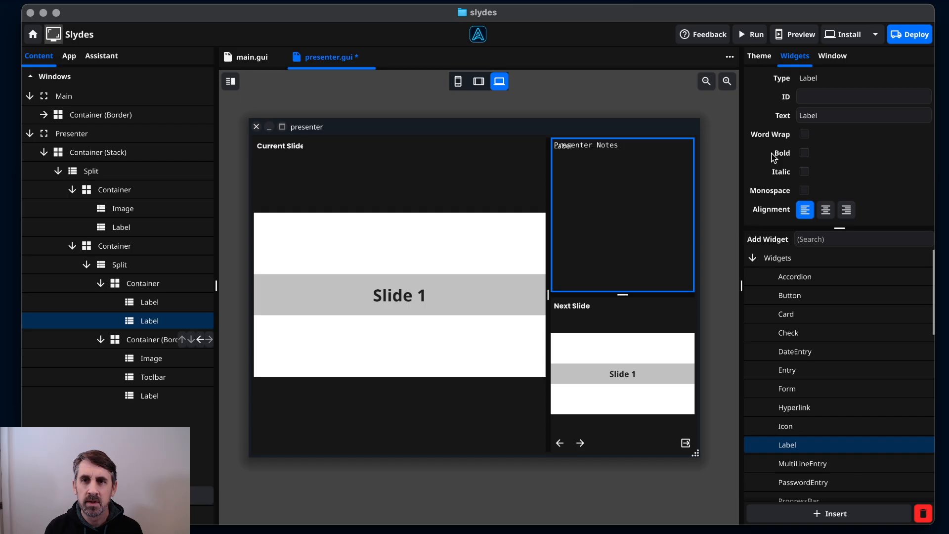
click(833, 117)
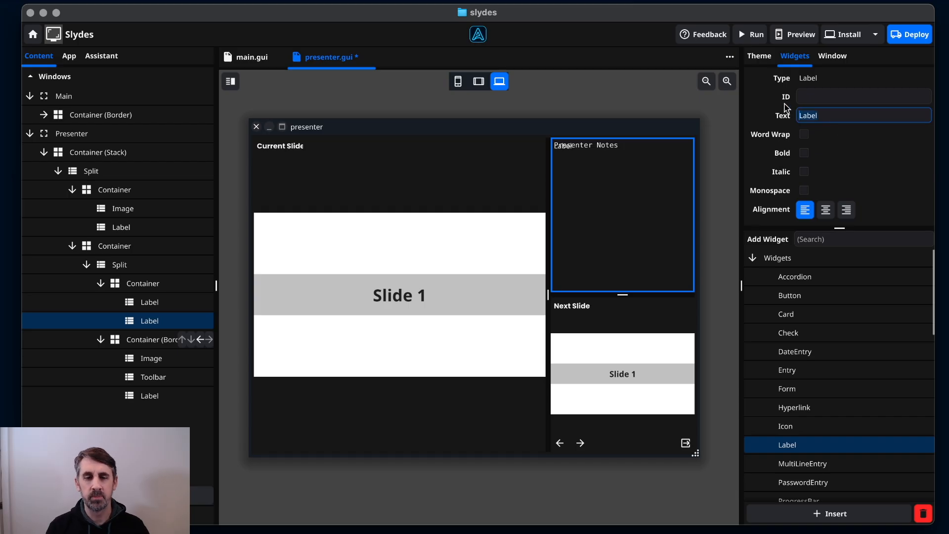
key(super+a)
text(0:00:00)
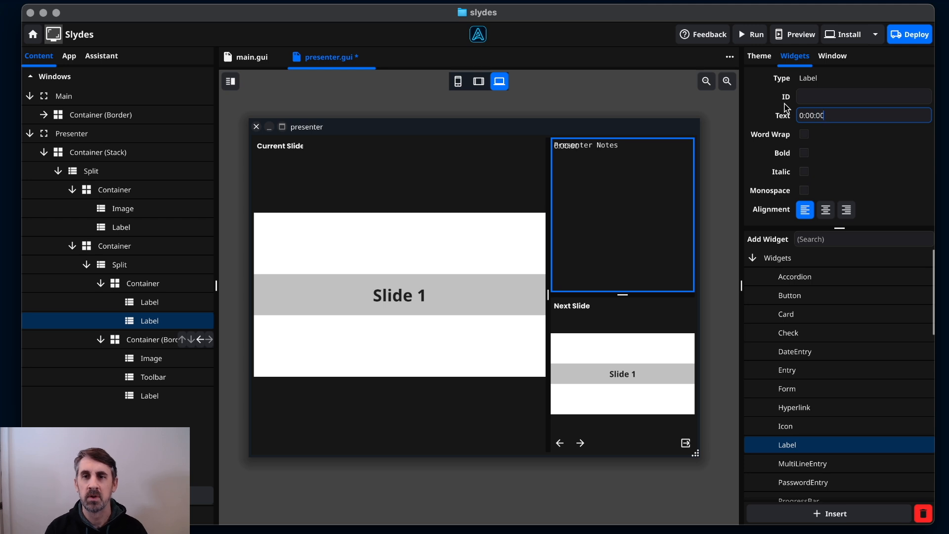
click(804, 154)
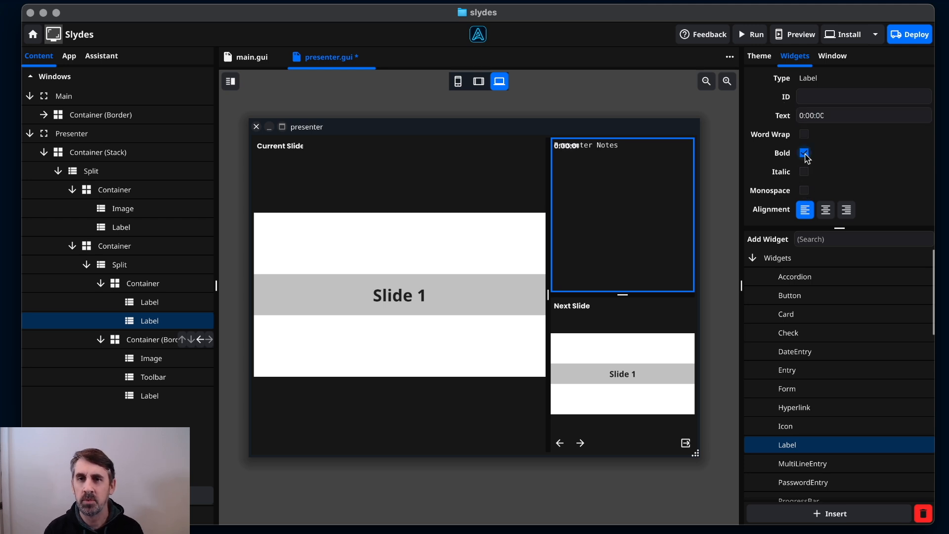
click(804, 190)
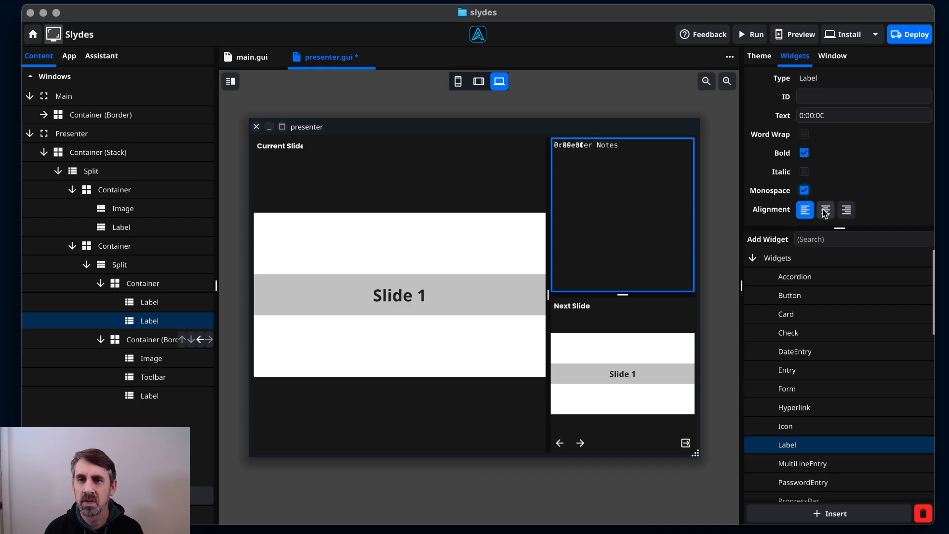
click(826, 212)
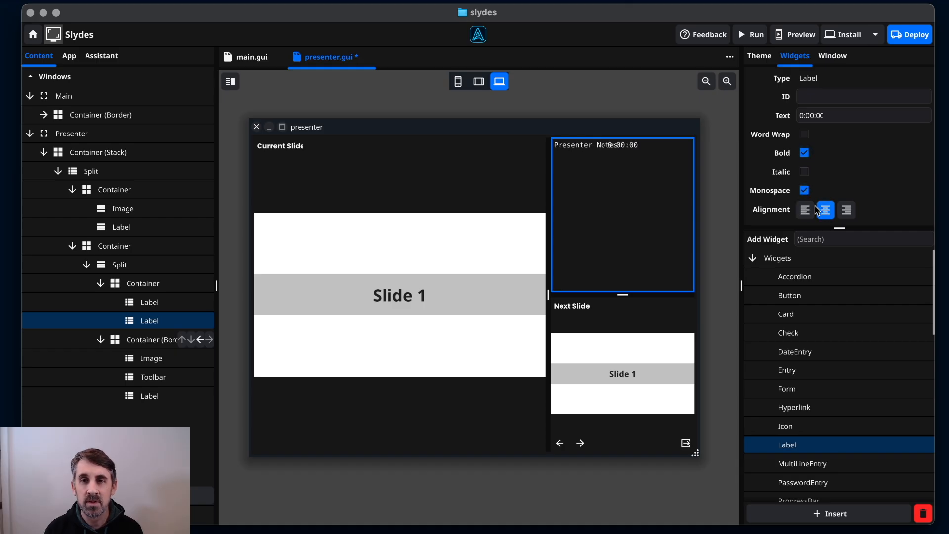
Give the notes container a Border layout with the 0:00:00 label at Top.
click(151, 284)
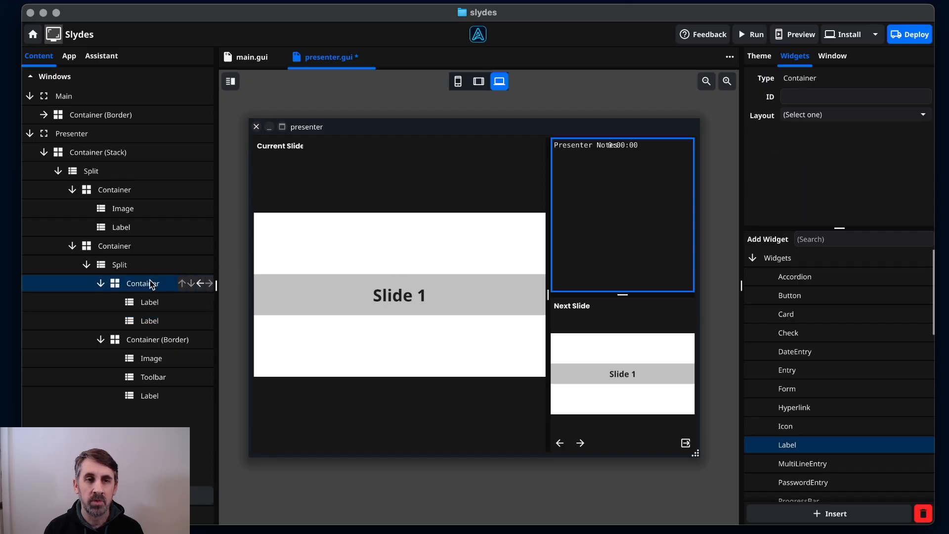
click(809, 117)
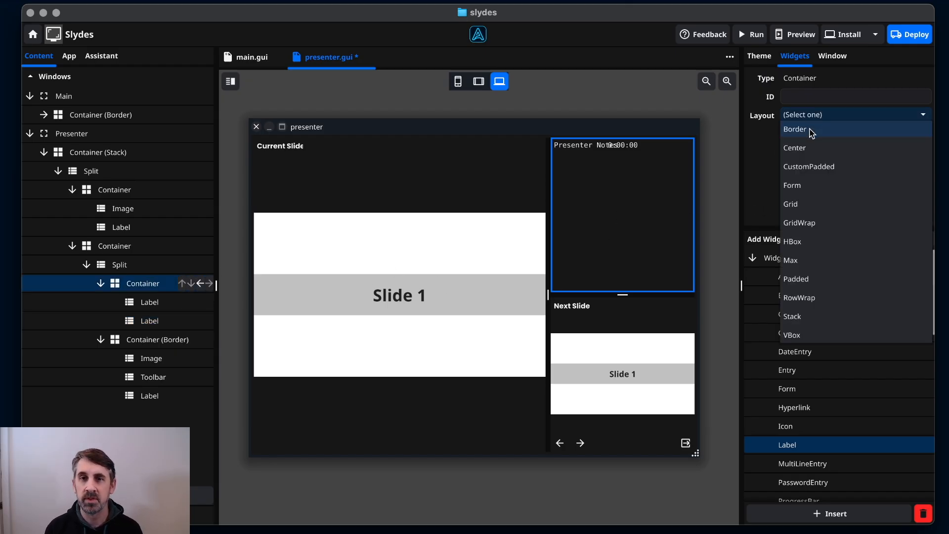
click(810, 130)
click(810, 132)
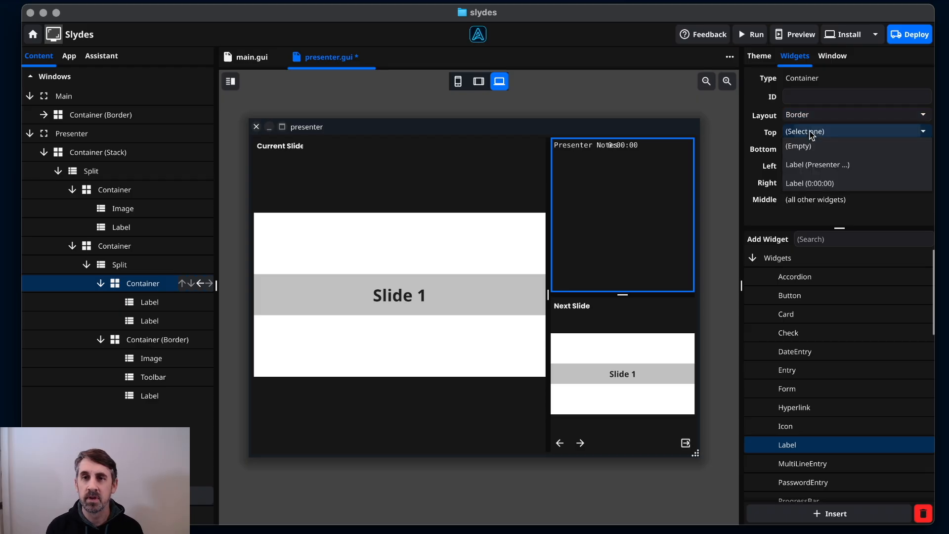
click(823, 185)
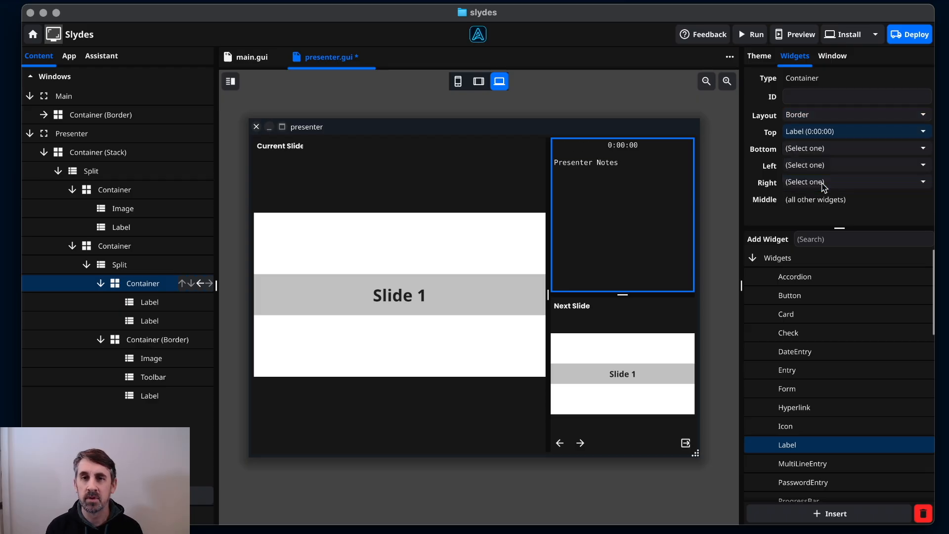
click(622, 147)
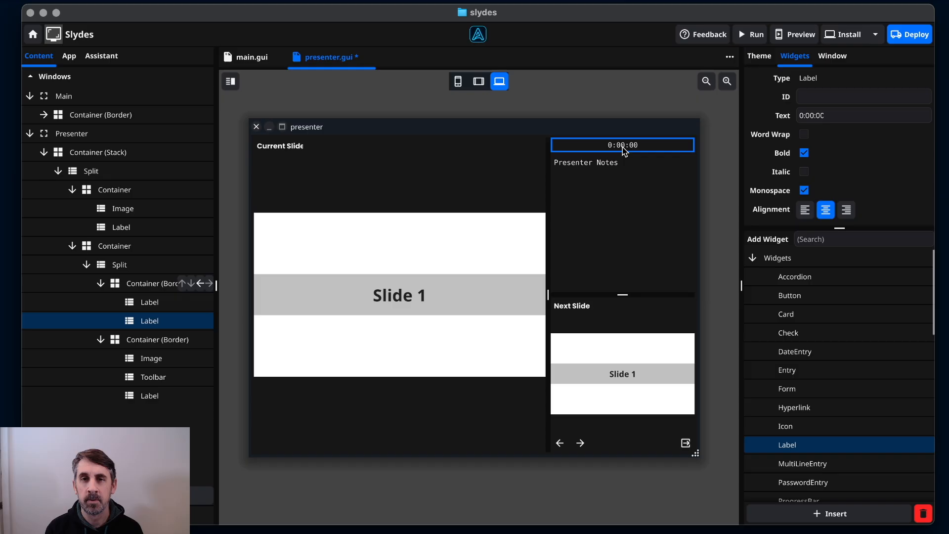
drag(839, 228, 859, 251)
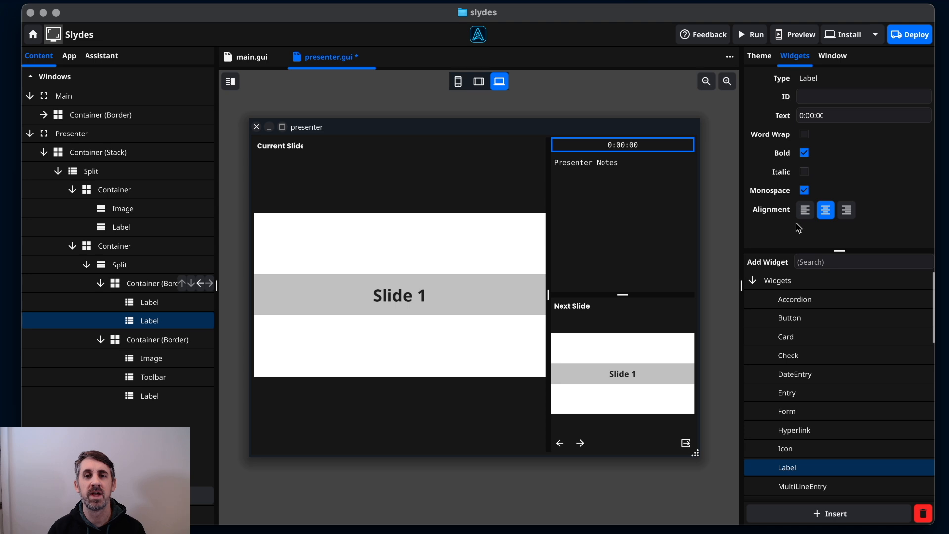
Set the 0:00:00 label's ID to 'timer'.
click(822, 98)
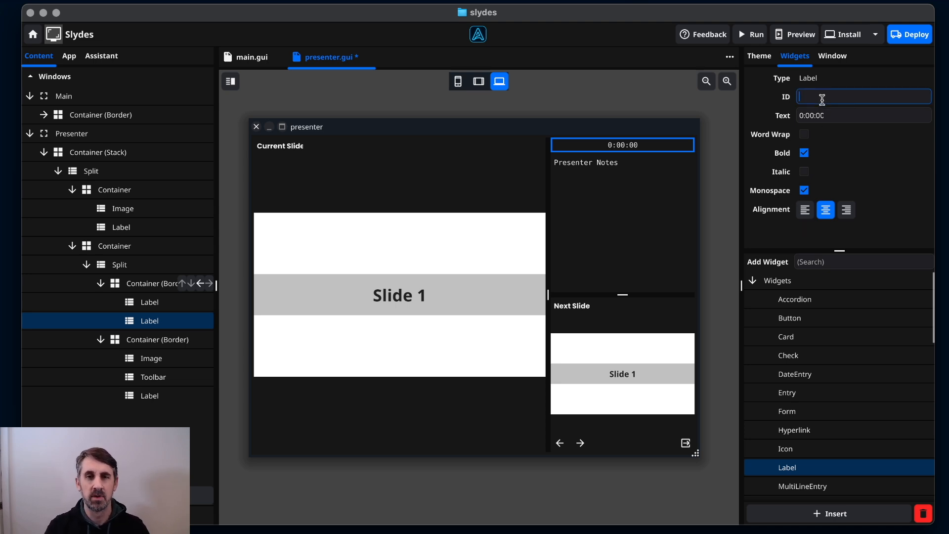
text(timer)
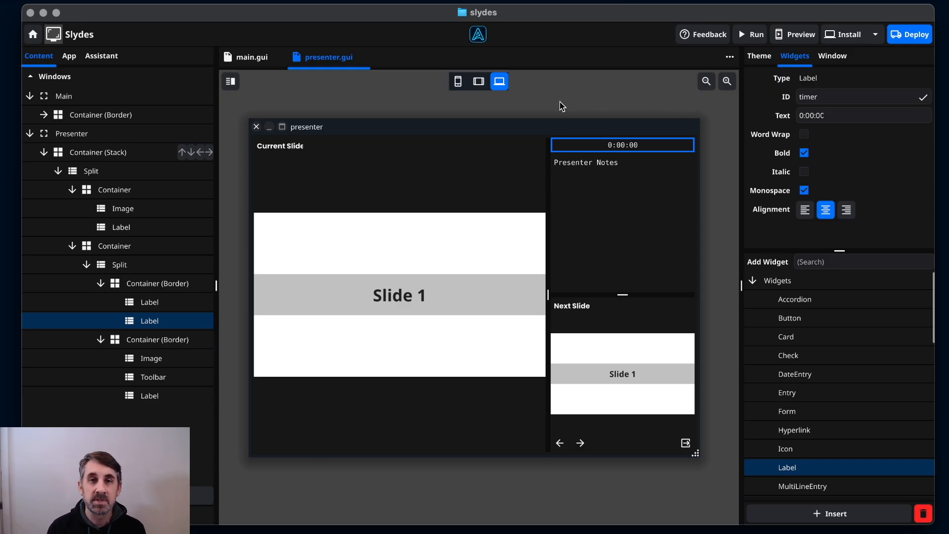
Preview tablet and phone sizes, shift the split divider left, then return to desktop preview.
click(478, 82)
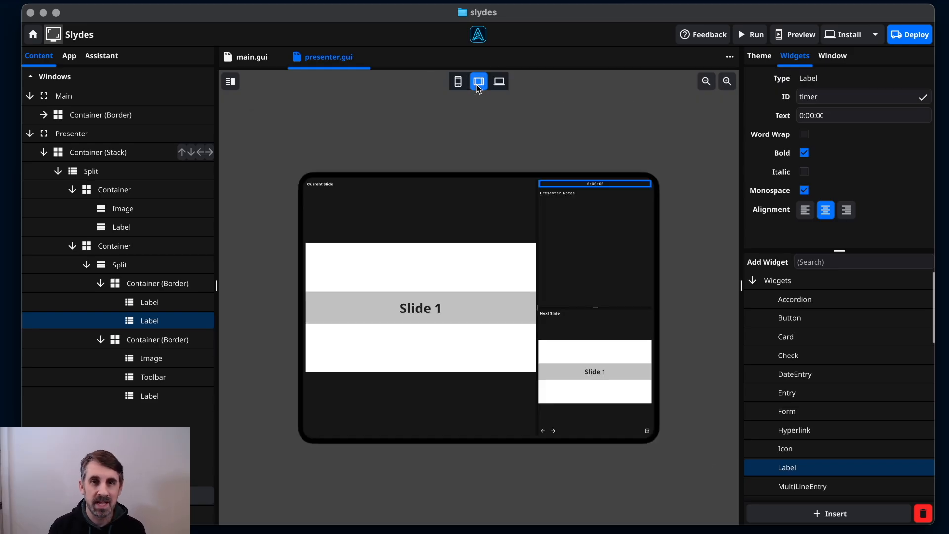
click(459, 82)
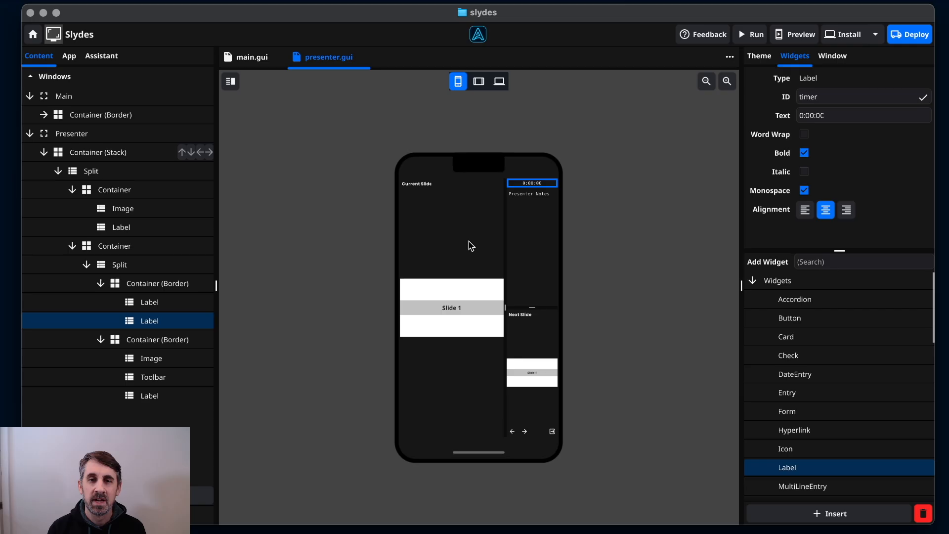
drag(504, 214, 486, 224)
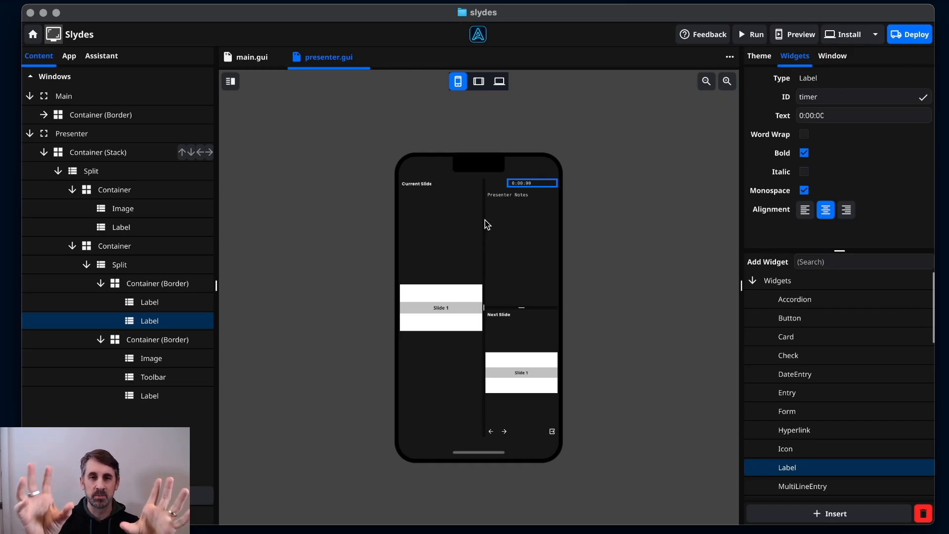
drag(486, 224, 497, 227)
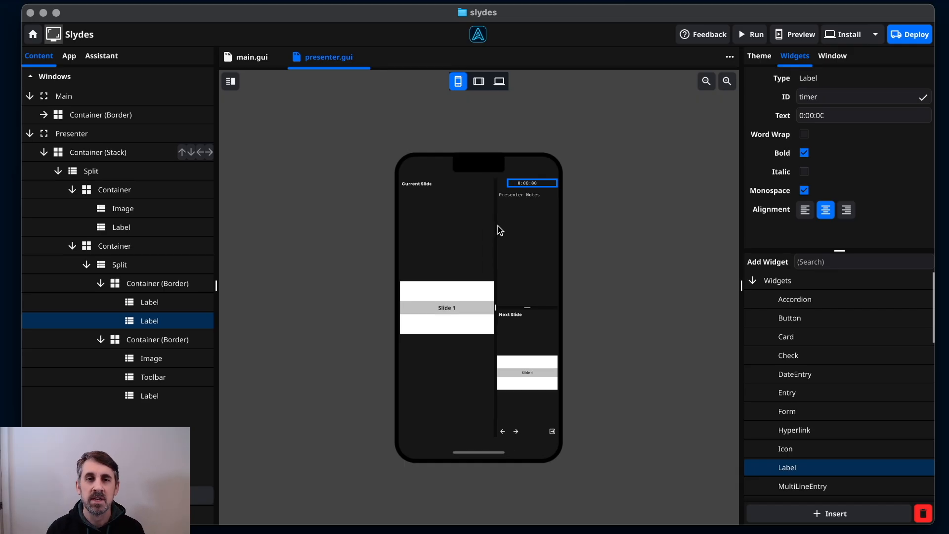
click(499, 82)
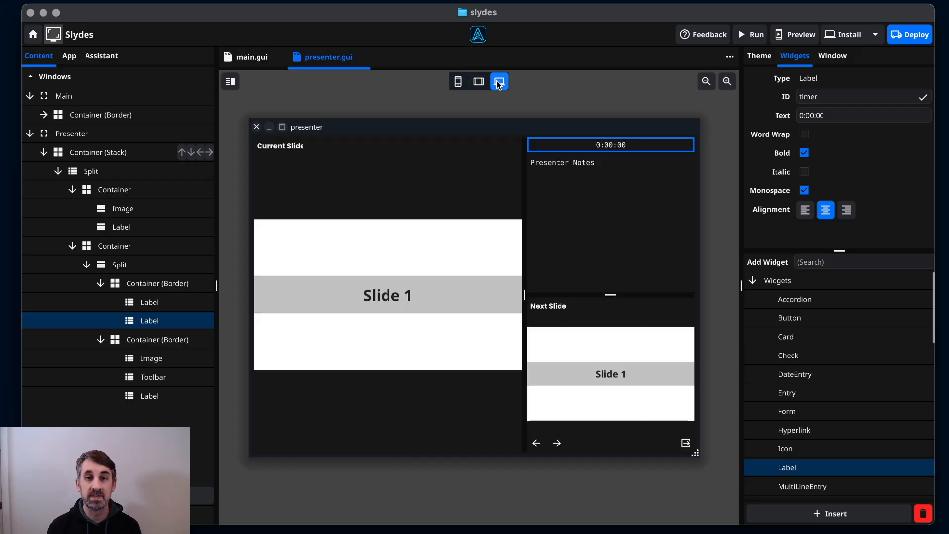